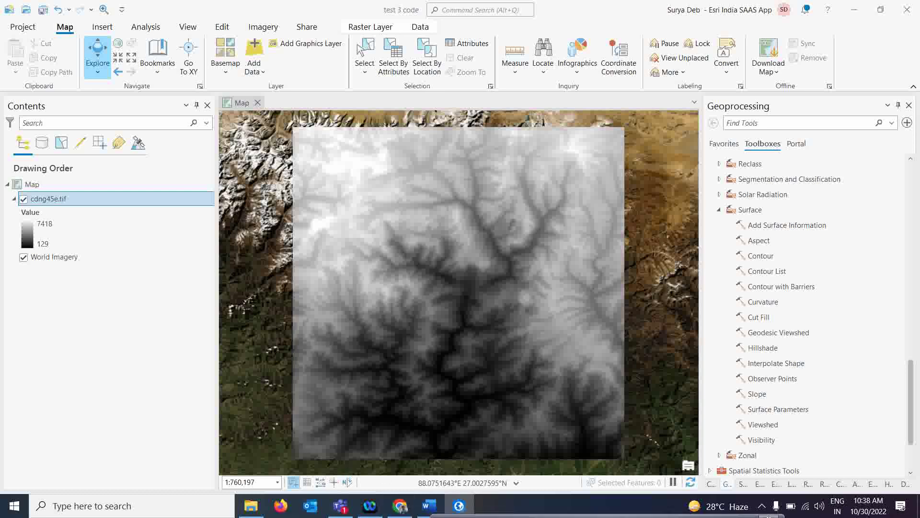
Step: Switch to Google Chrome and search Google for "isro dem"
left_click(400, 505)
left_click(423, 242)
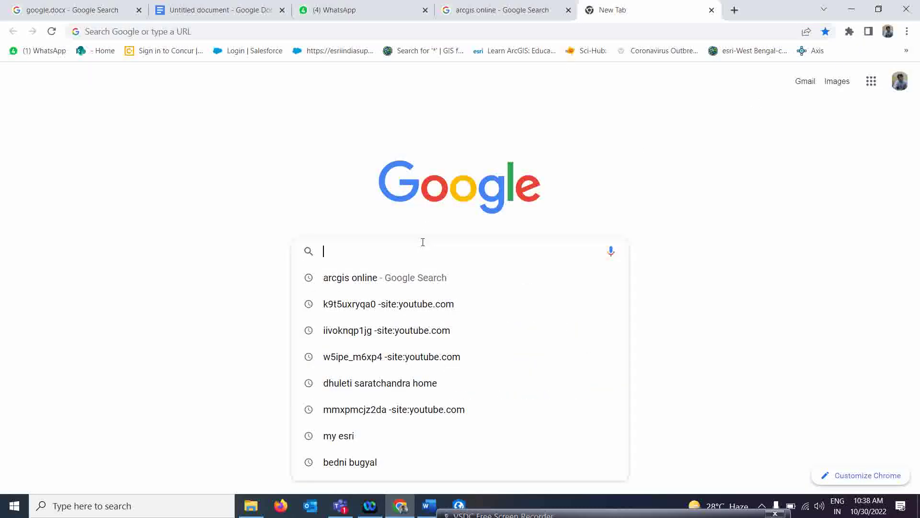
type("isro ")
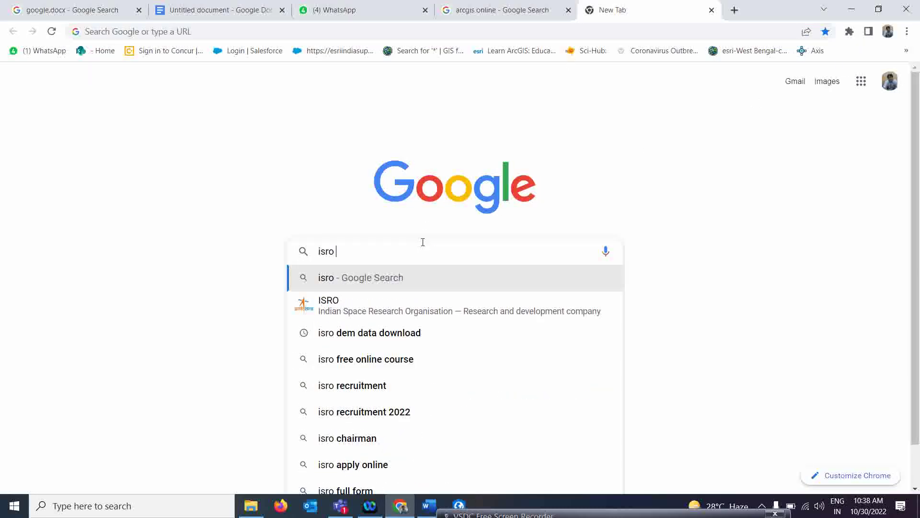
type("dem")
key("Down")
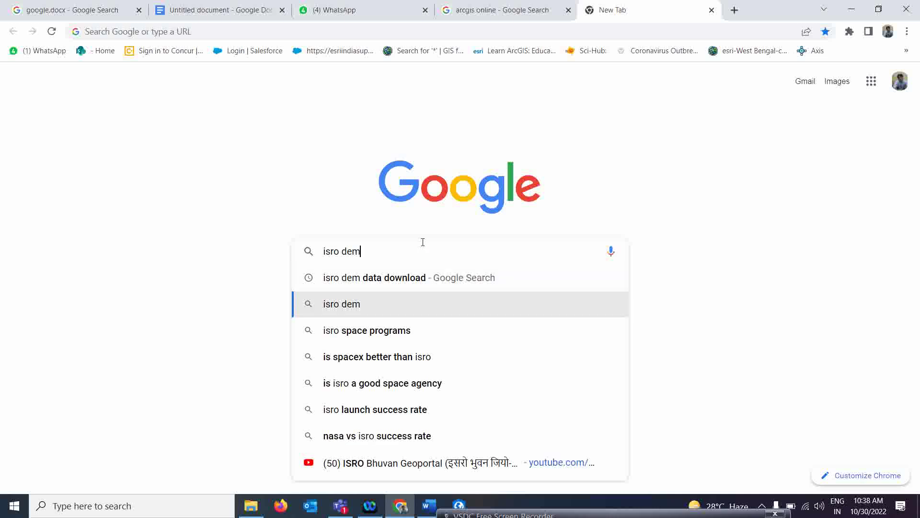
key("Return")
Step: Refine the search to "isro dem data download" and open the Bhuvan NRSC Open EO Data Archive result in a new tab
left_click(149, 176)
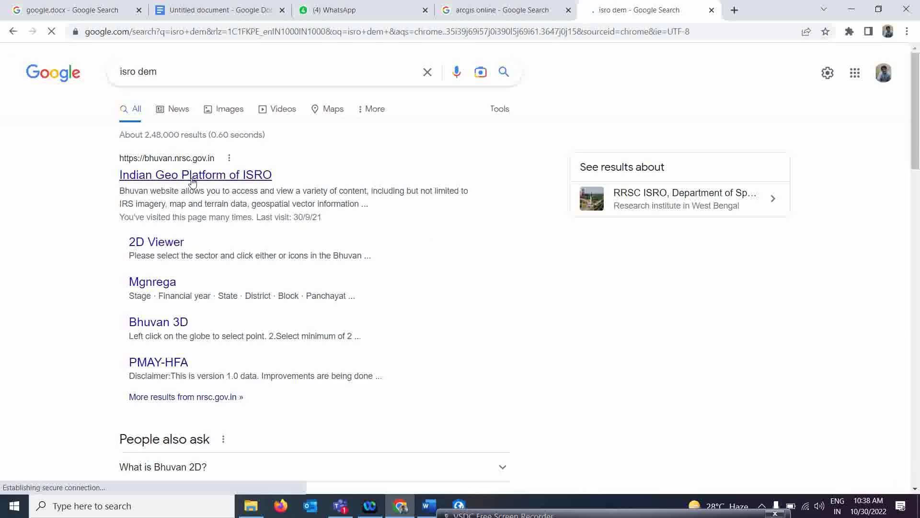
left_click(184, 73)
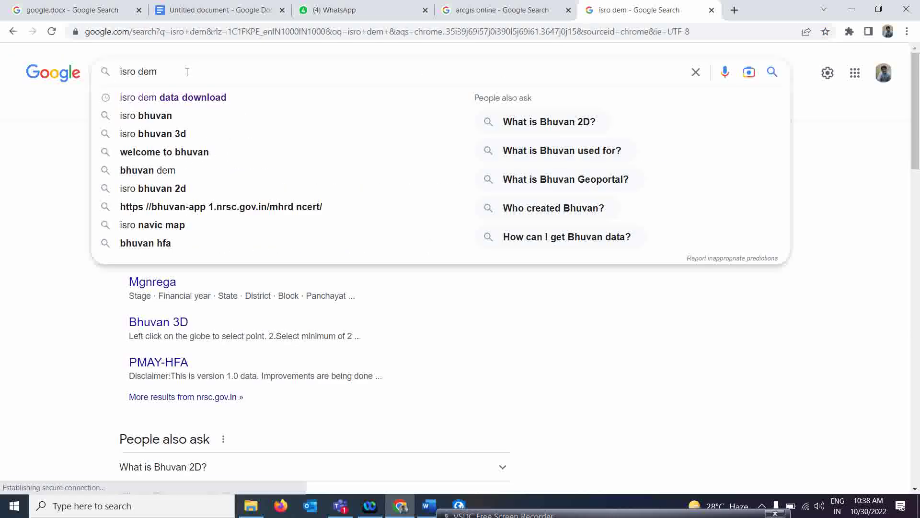
left_click(180, 98)
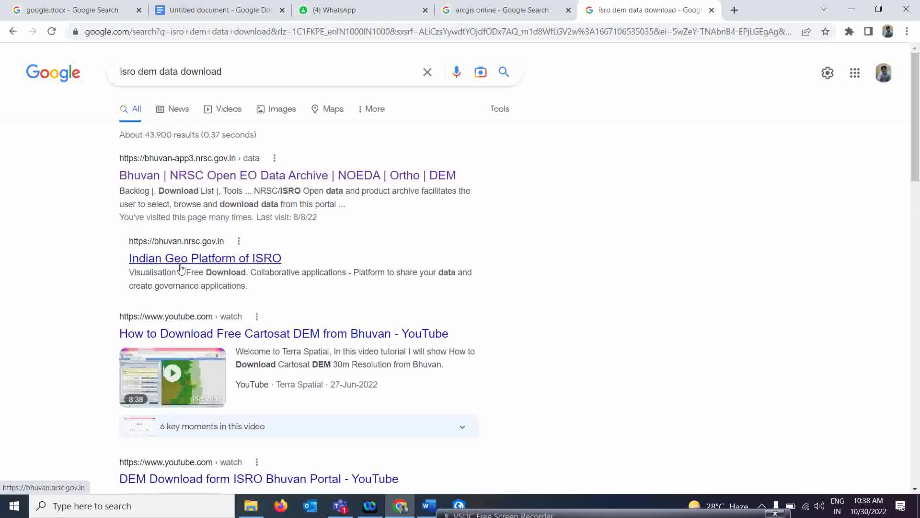
right_click(191, 176)
left_click(222, 185)
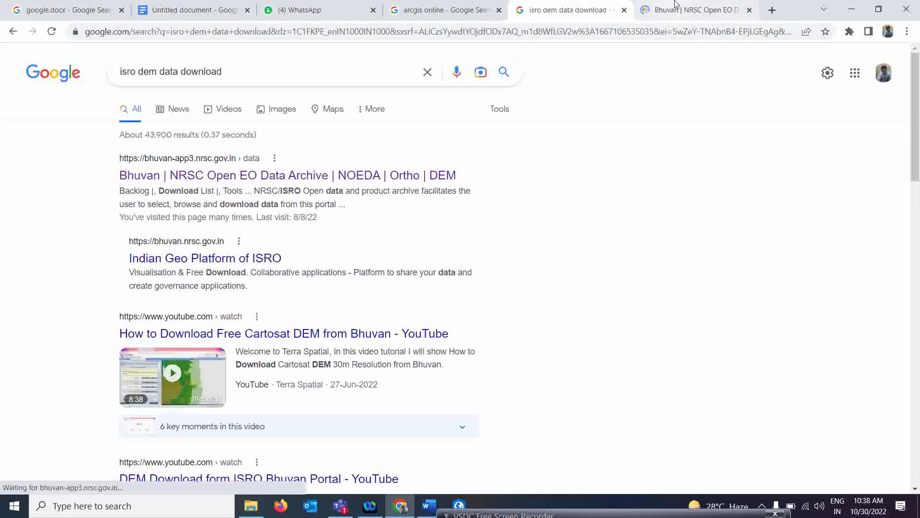
left_click(691, 10)
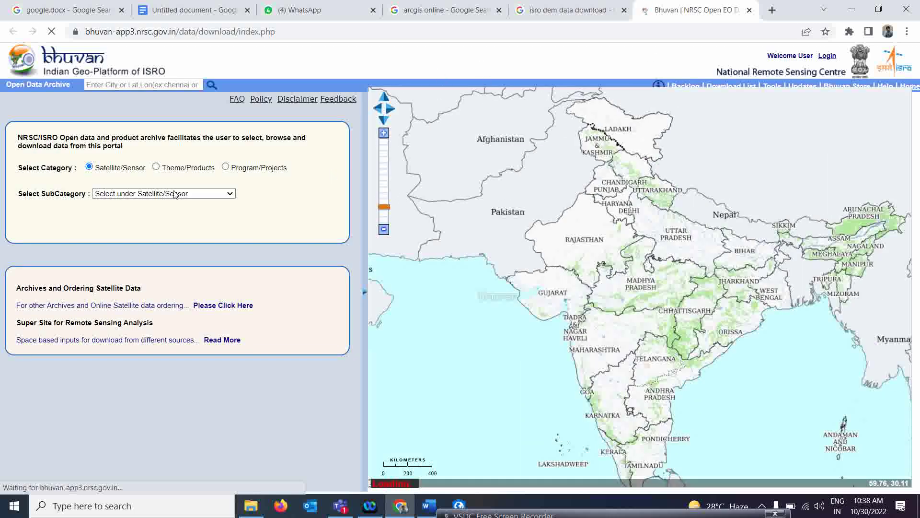
Step: Set the satellite/sensor subcategory to Cartosat-1 and the product to CartoDEM All Versions
left_click(184, 195)
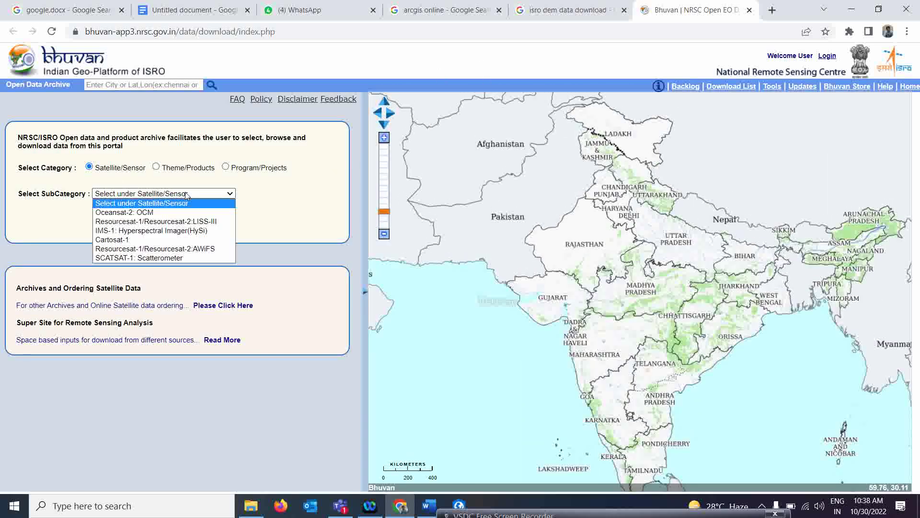
left_click(134, 240)
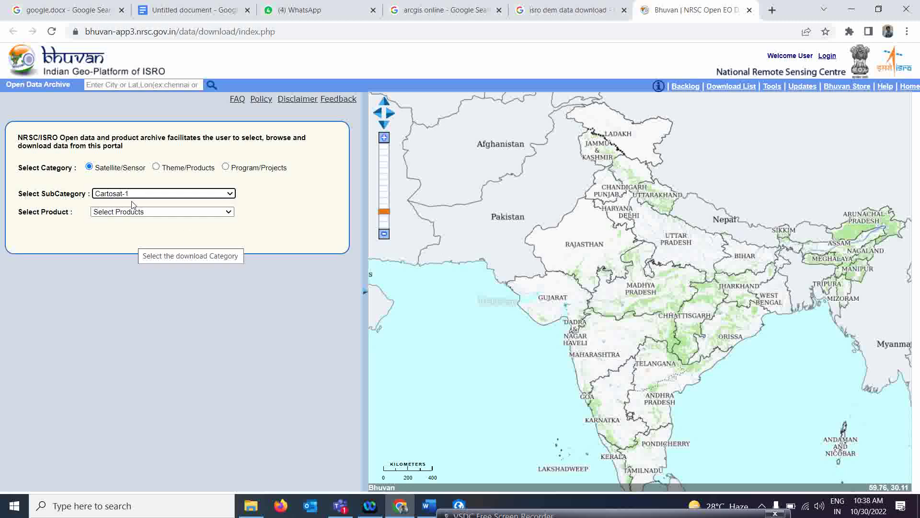
left_click(172, 214)
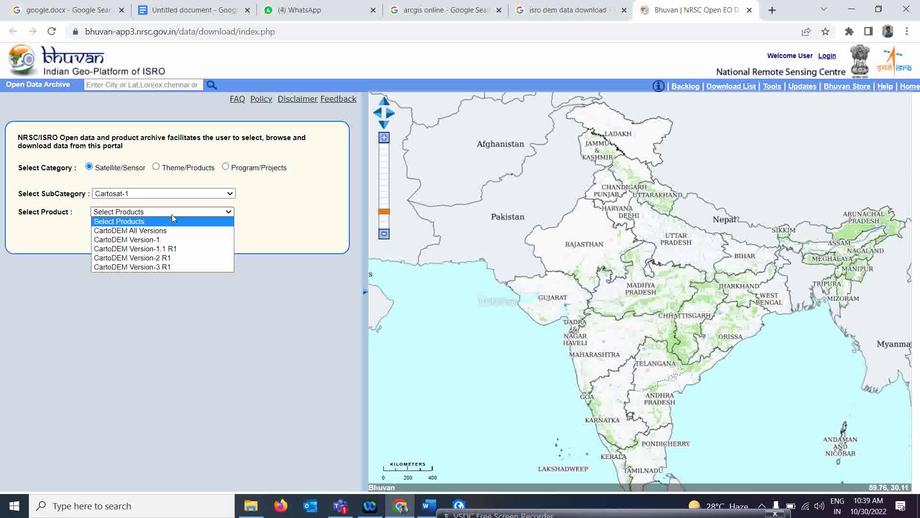
left_click(134, 231)
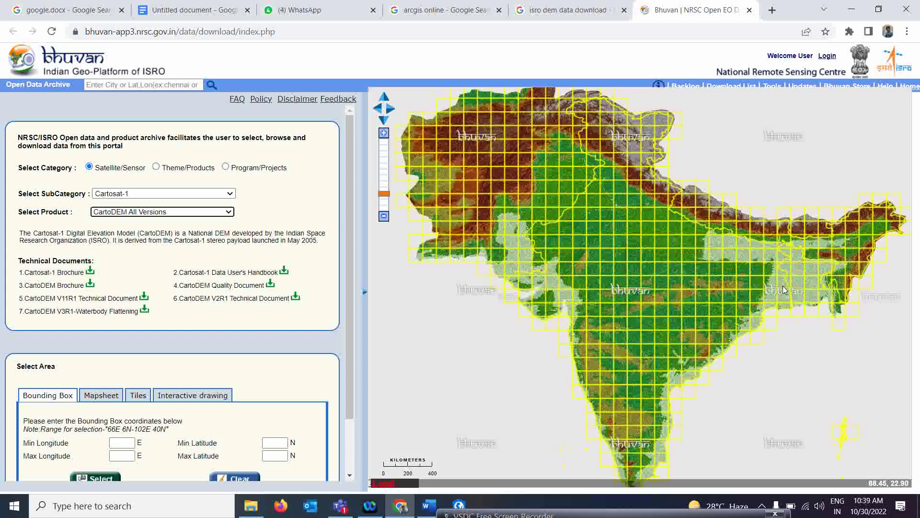
Step: Select the Sikkim tile on the map with the Tiles selection method and proceed to its list of downloads
scroll(786, 278, "up", 8)
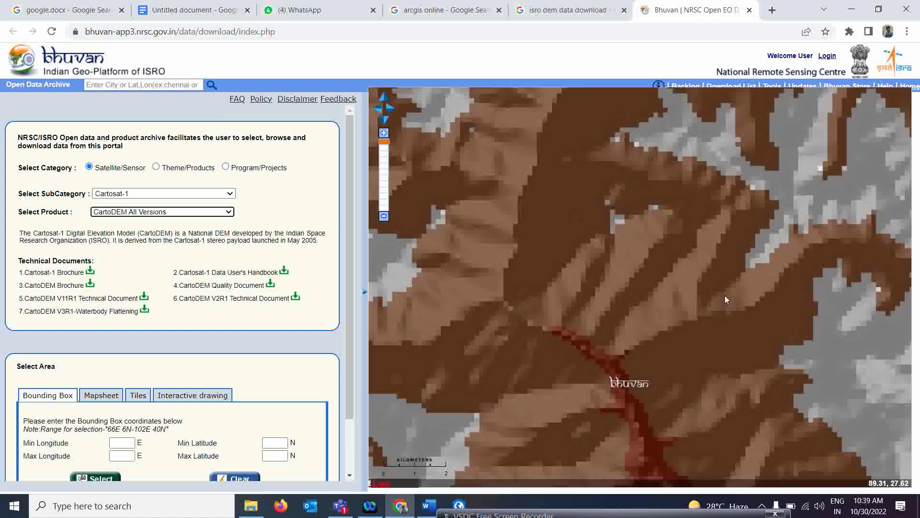
scroll(582, 281, "down", 4)
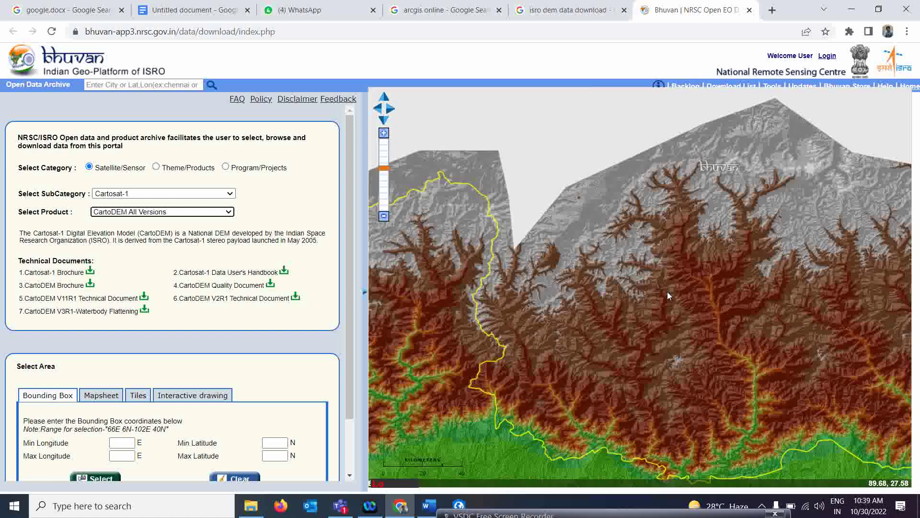
scroll(668, 296, "down", 2)
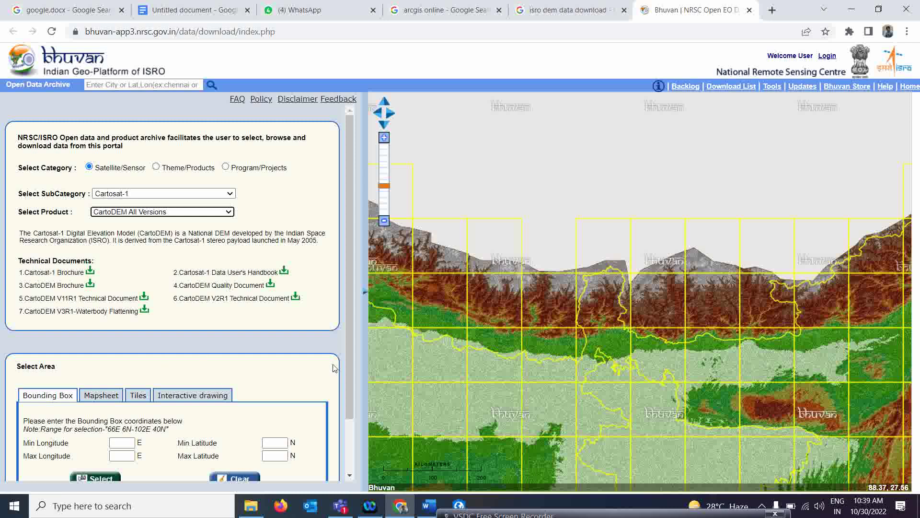
scroll(349, 358, "down", 2)
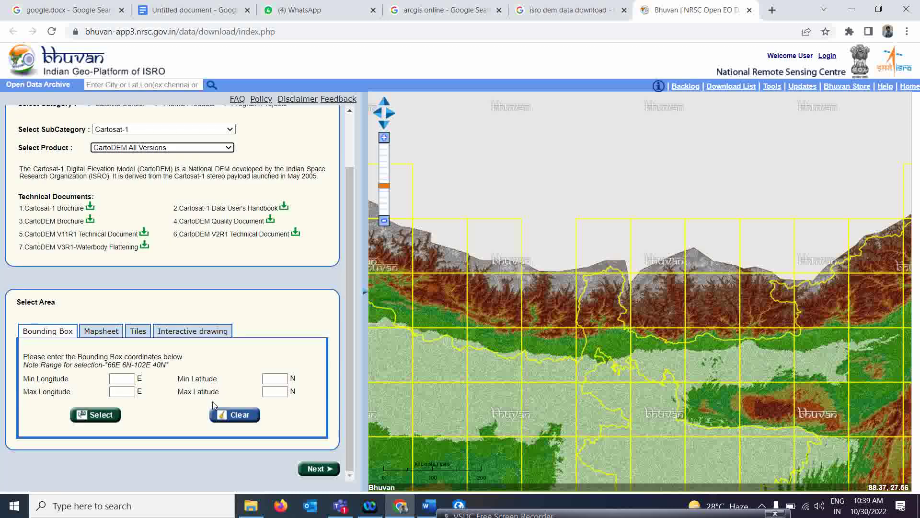
left_click(138, 332)
left_click(92, 423)
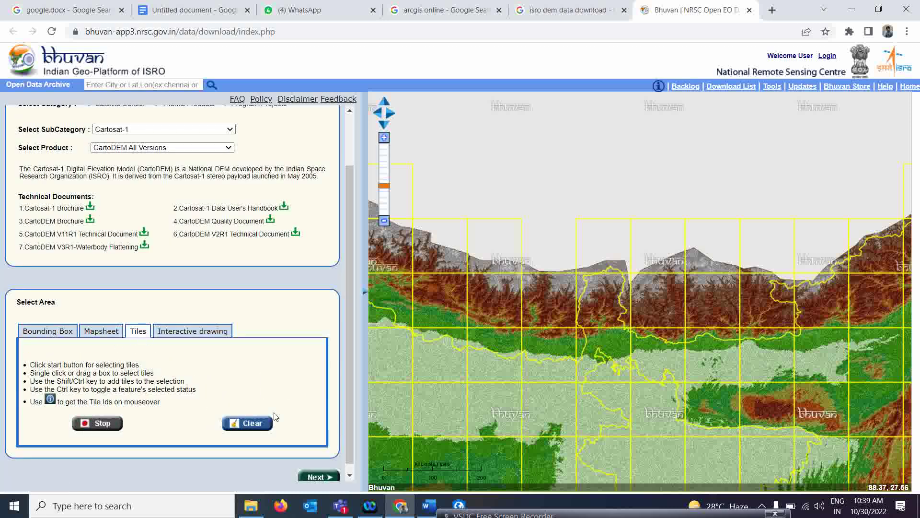
left_click(598, 290)
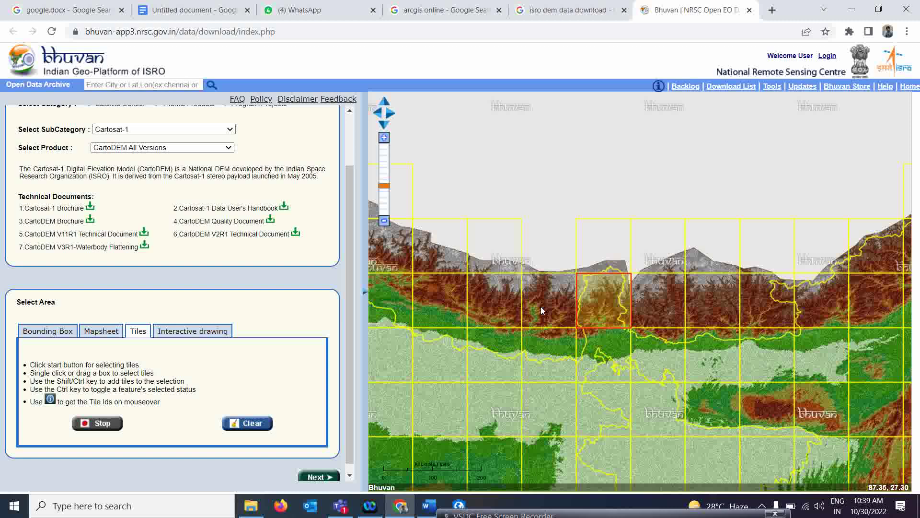
scroll(348, 471, "down", 1)
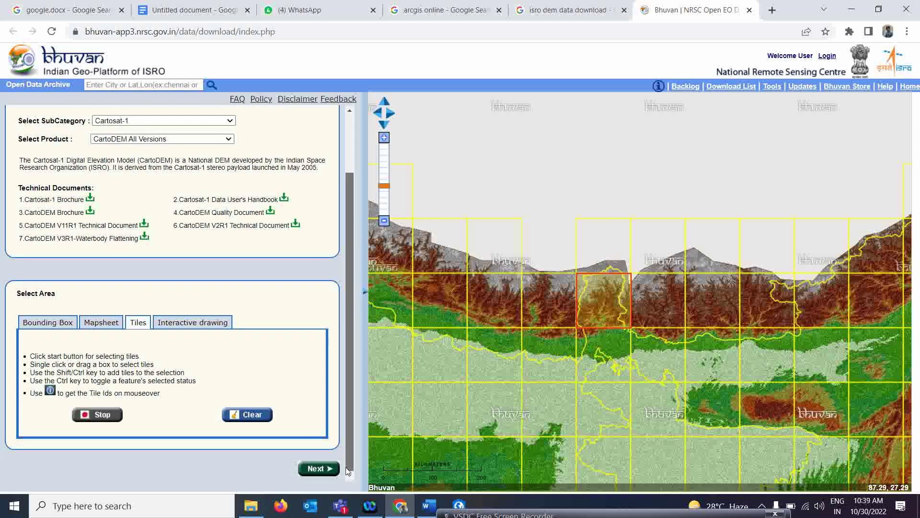
left_click(318, 468)
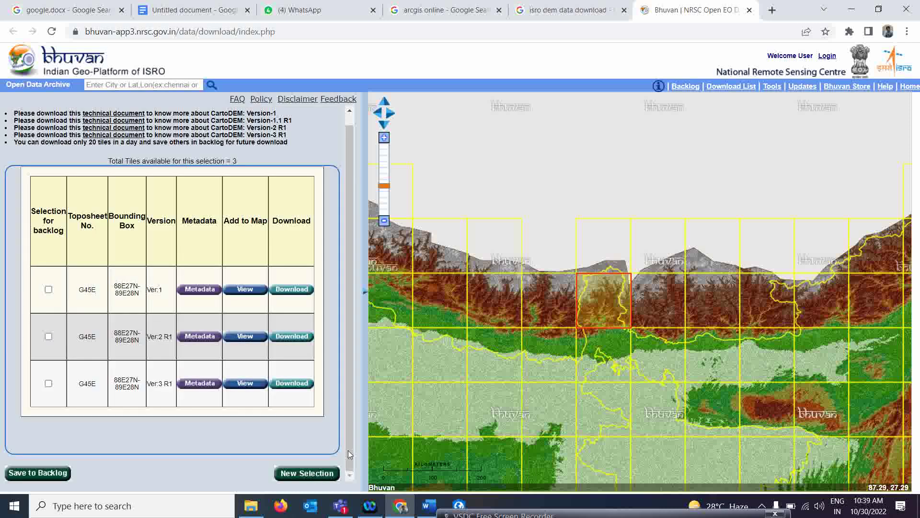
Step: Add the Ver:1 G45E tile to the map and try to download it, closing the login form without signing in
left_click(248, 292)
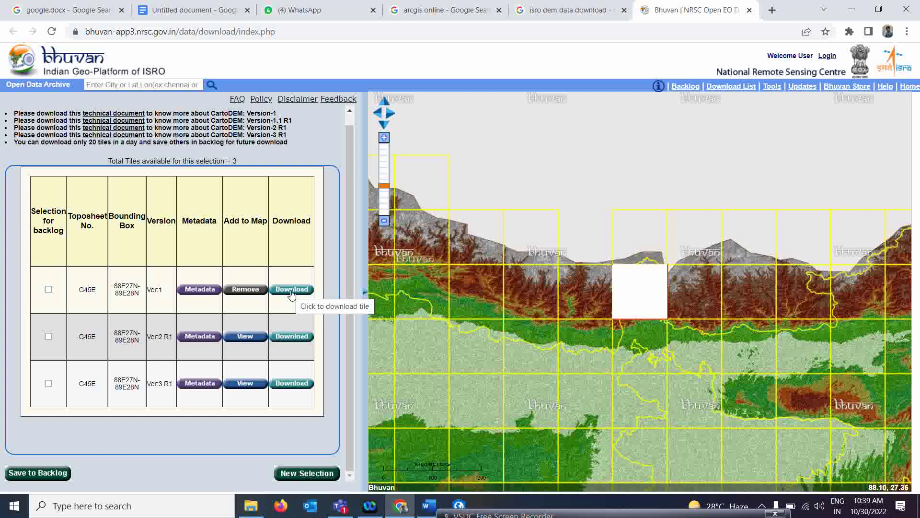
left_click(292, 290)
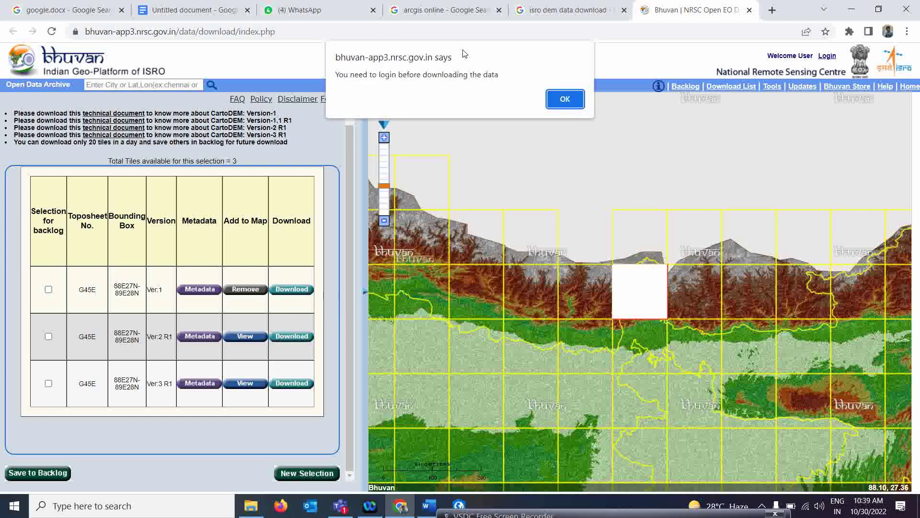
left_click(567, 102)
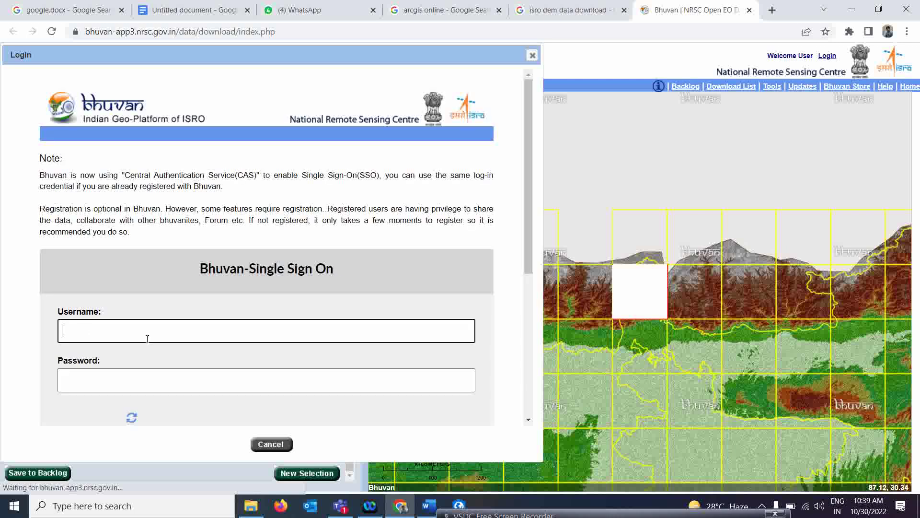
scroll(120, 389, "down", 5)
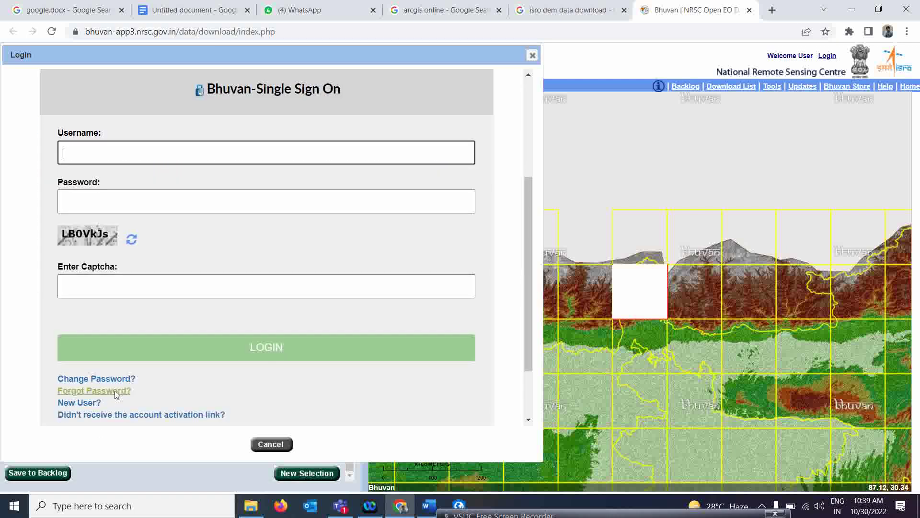
scroll(115, 394, "down", 1)
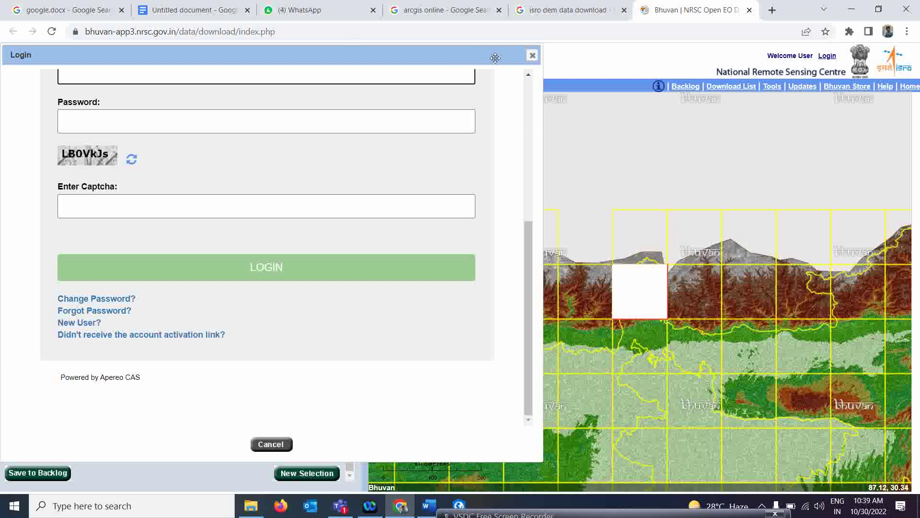
left_click(533, 56)
Step: In File Explorer, open the Carstosat sikim dem folder under DATA (D:), Arc_gis_Training Data, DEM, cdng45e_v2r1
left_click(251, 506)
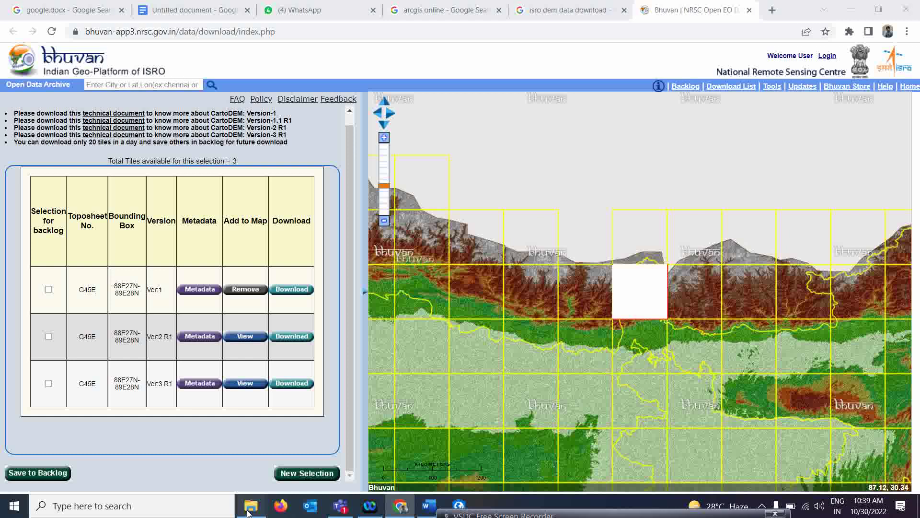
left_click(45, 295)
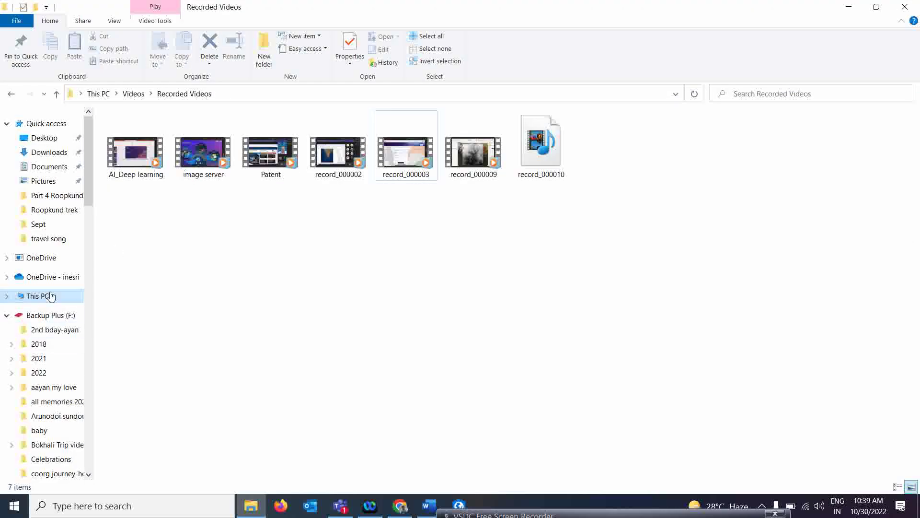
double_click(365, 226)
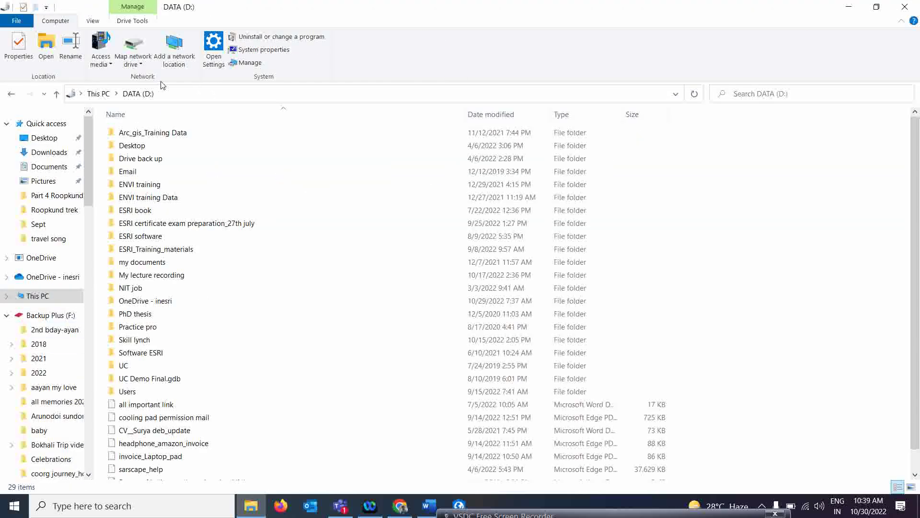
double_click(147, 132)
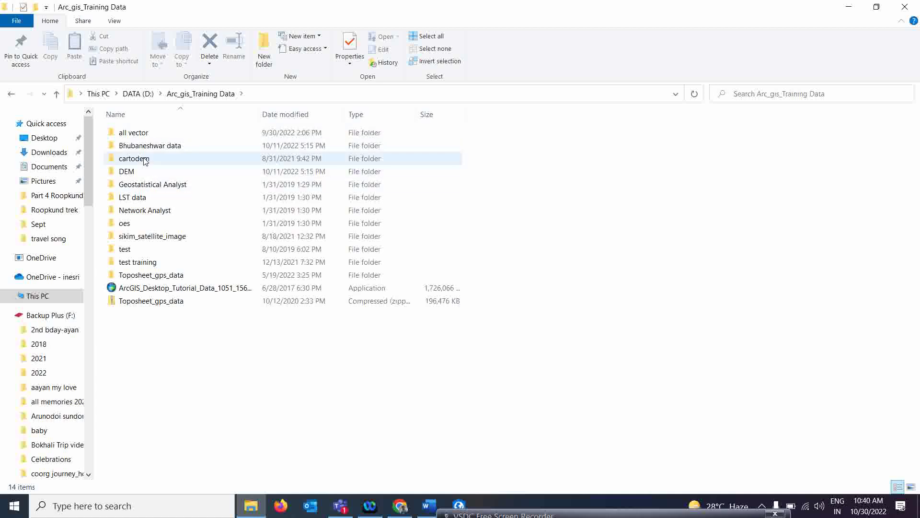
double_click(139, 171)
double_click(140, 147)
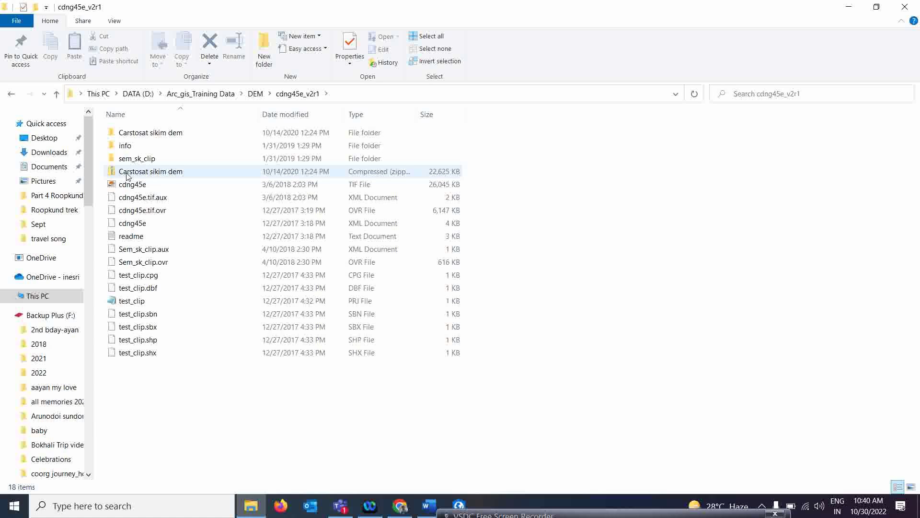
double_click(124, 133)
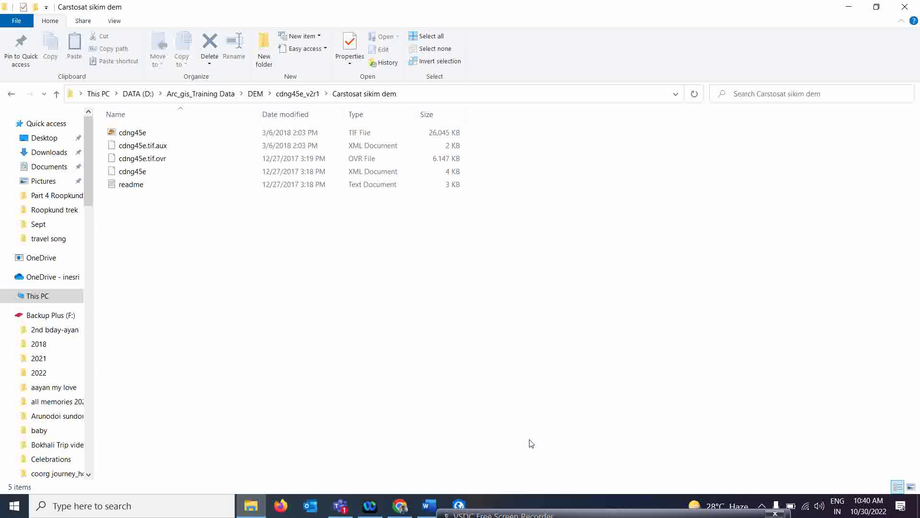
Step: Switch back to ArcGIS Pro and select the Aspect tool in the Surface toolset
left_click(399, 506)
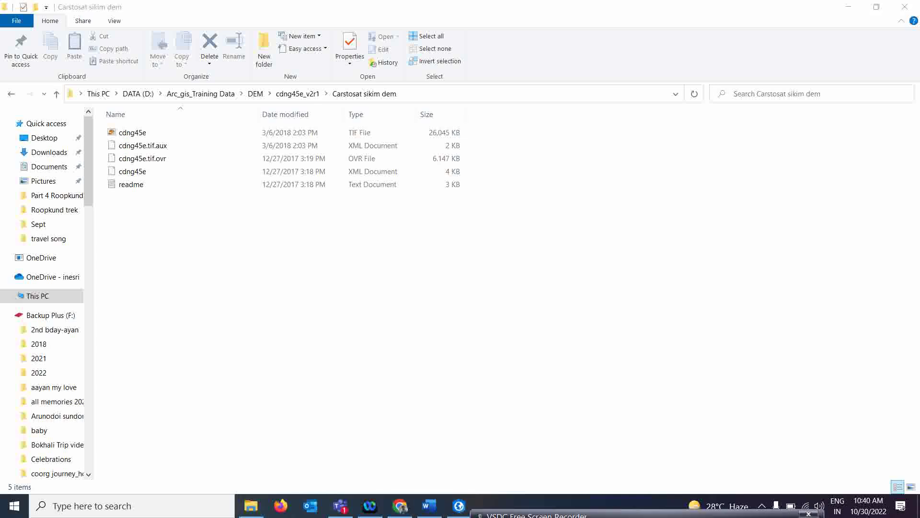
left_click_drag(541, 515, 555, 515)
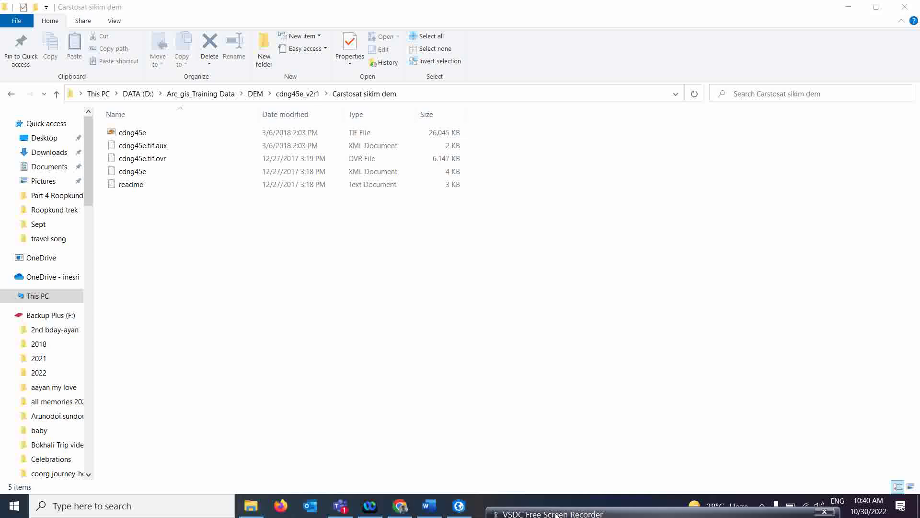
left_click(459, 508)
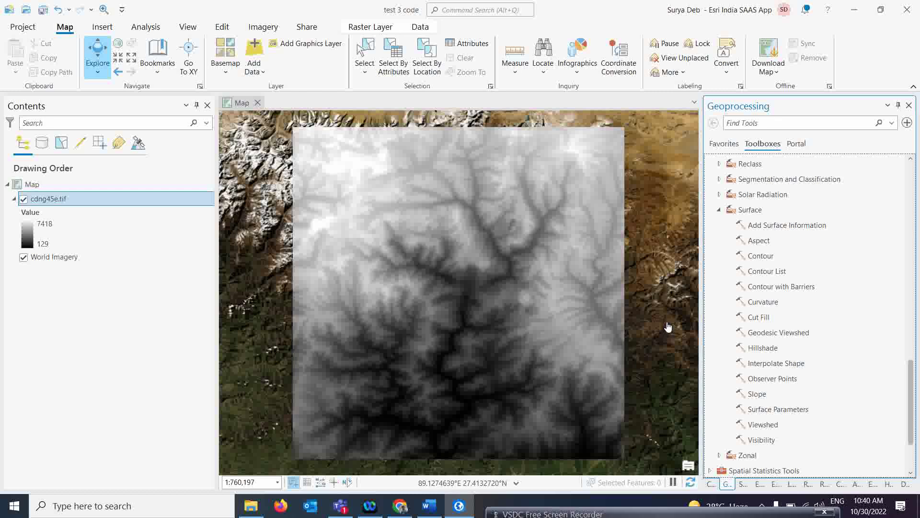
left_click(761, 244)
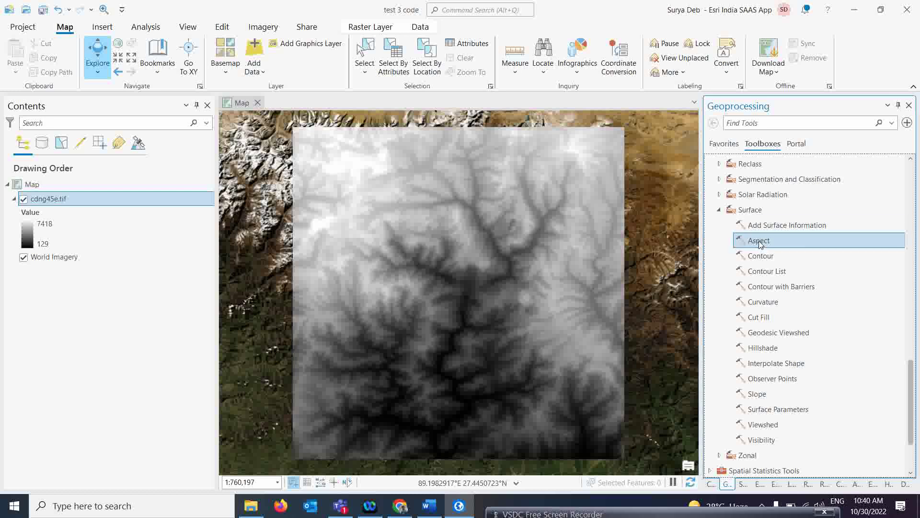
double_click(761, 245)
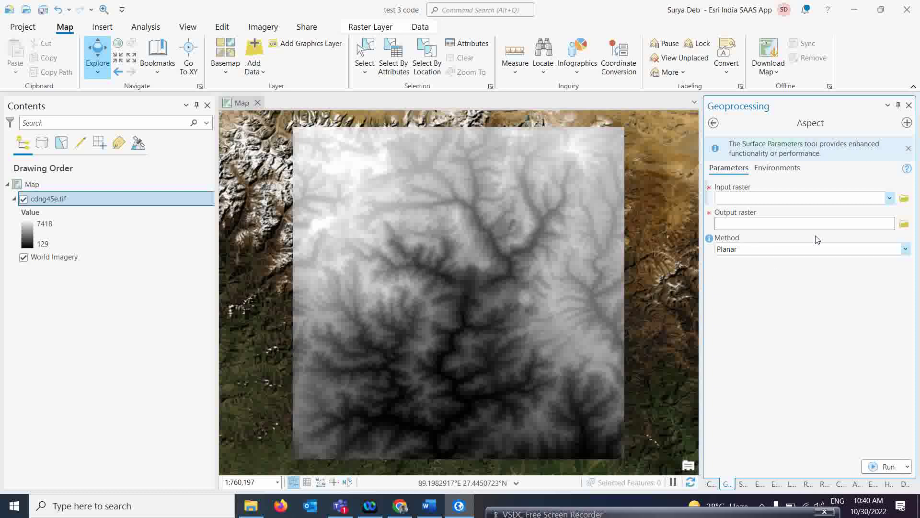
left_click(721, 201)
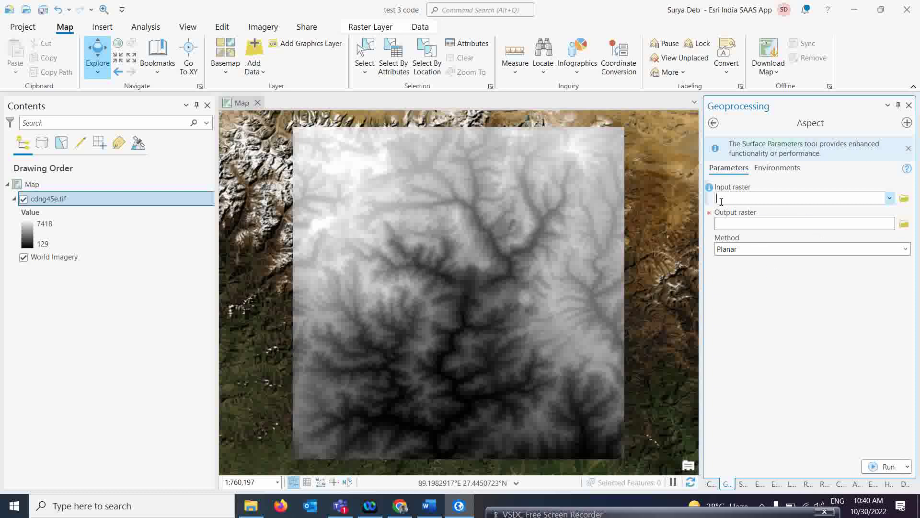
left_click(889, 198)
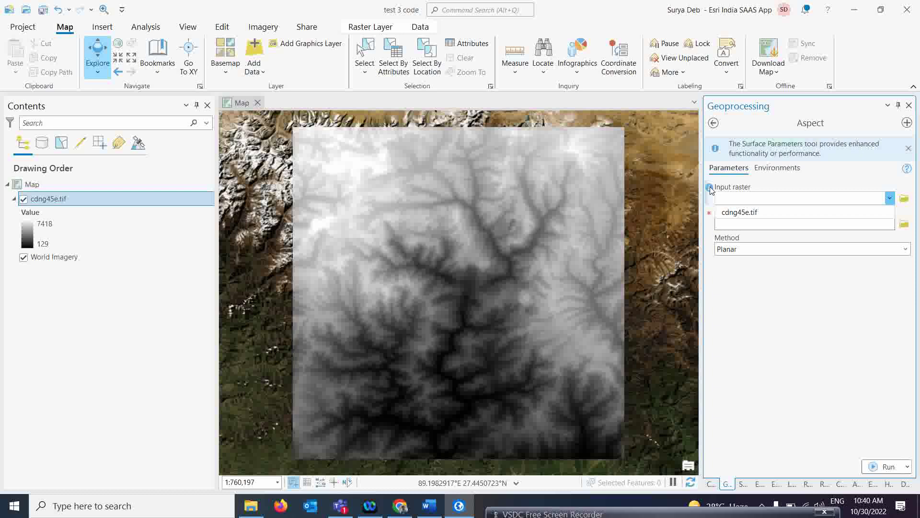
left_click(713, 123)
left_click(713, 124)
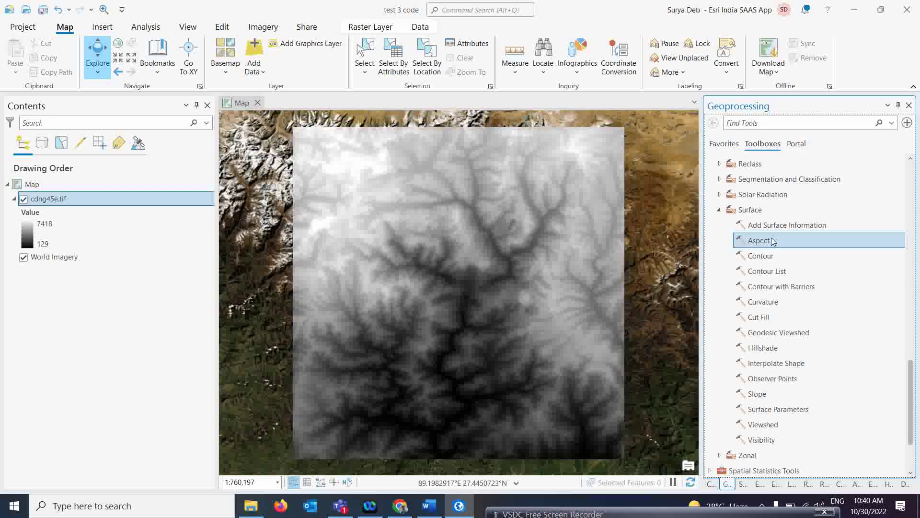
Step: Open the Aspect tool and review its online help page down to the usage notes, then return to ArcGIS Pro
left_click(772, 240)
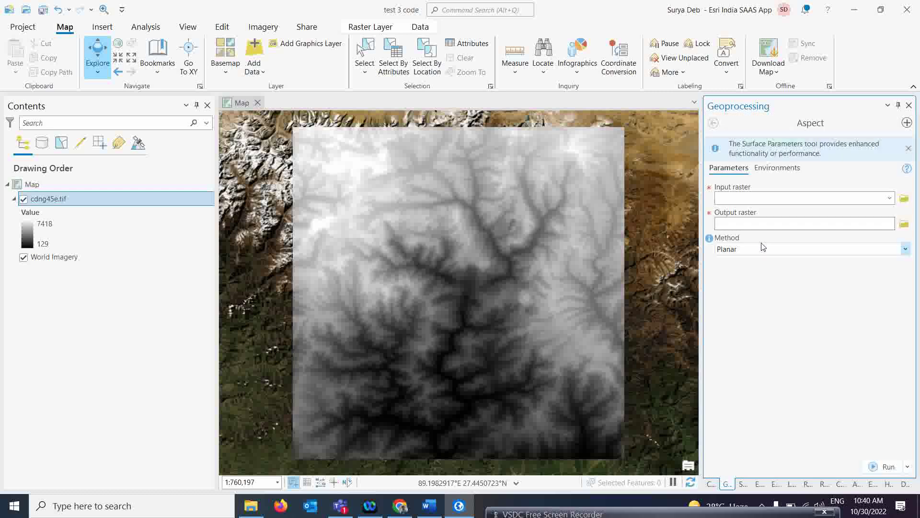
mouse_move(907, 170)
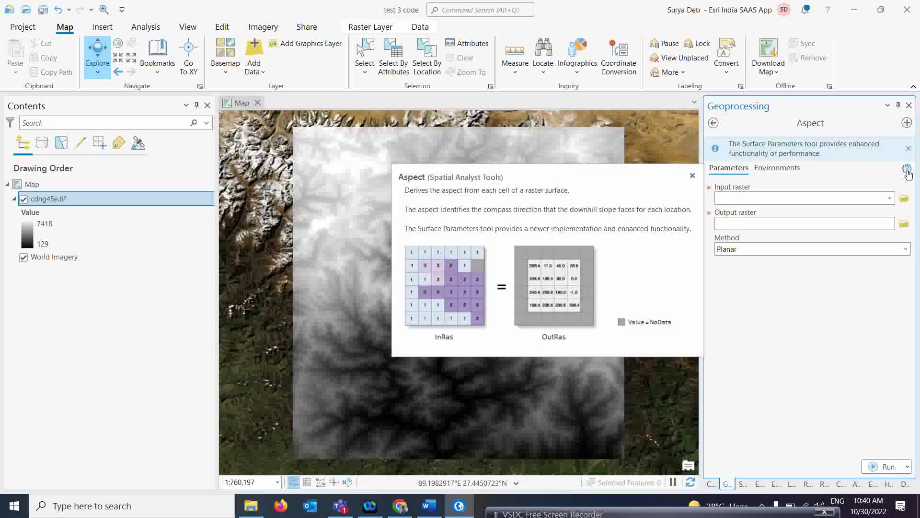
left_click(412, 200)
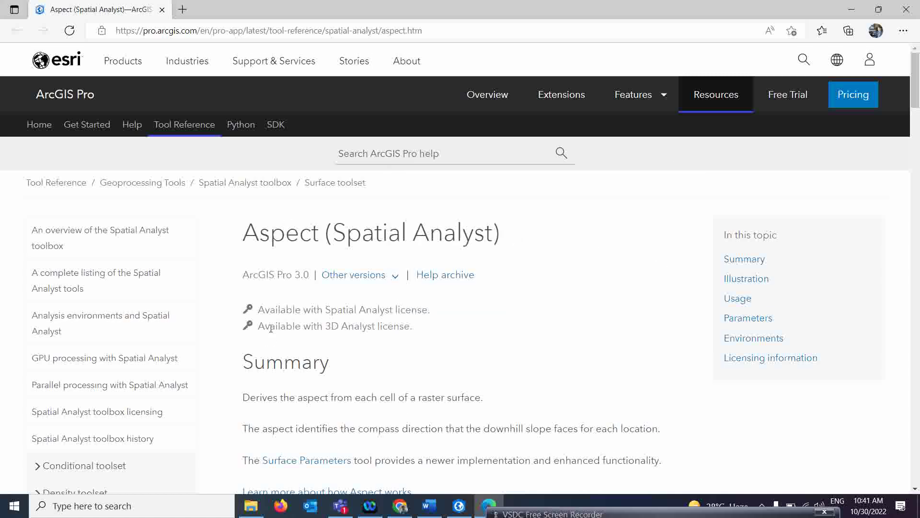
scroll(271, 328, "down", 15)
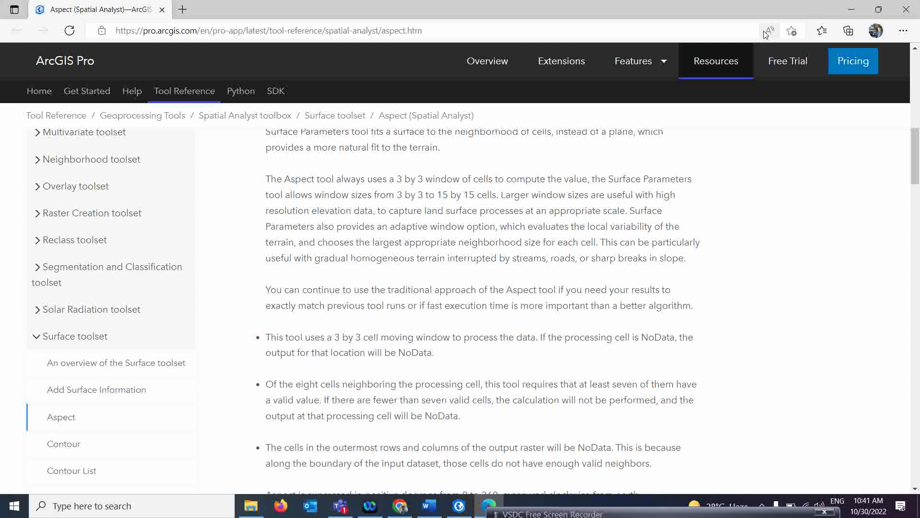
left_click(851, 9)
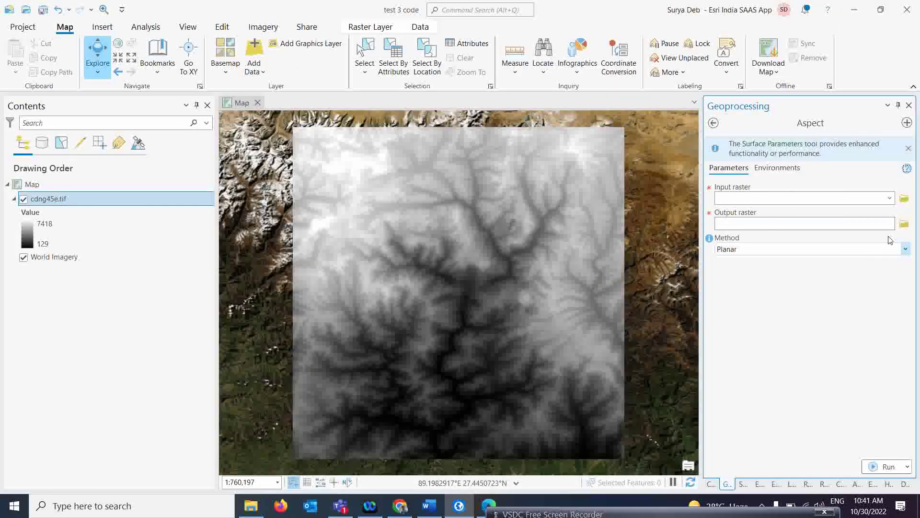
Step: Choose cdng45e.tif as the input raster for the Aspect tool
left_click(889, 199)
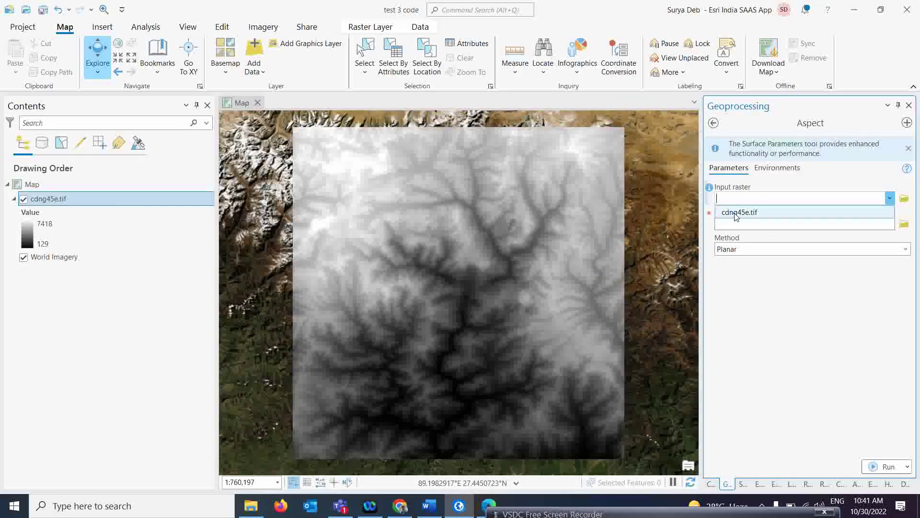
left_click(751, 214)
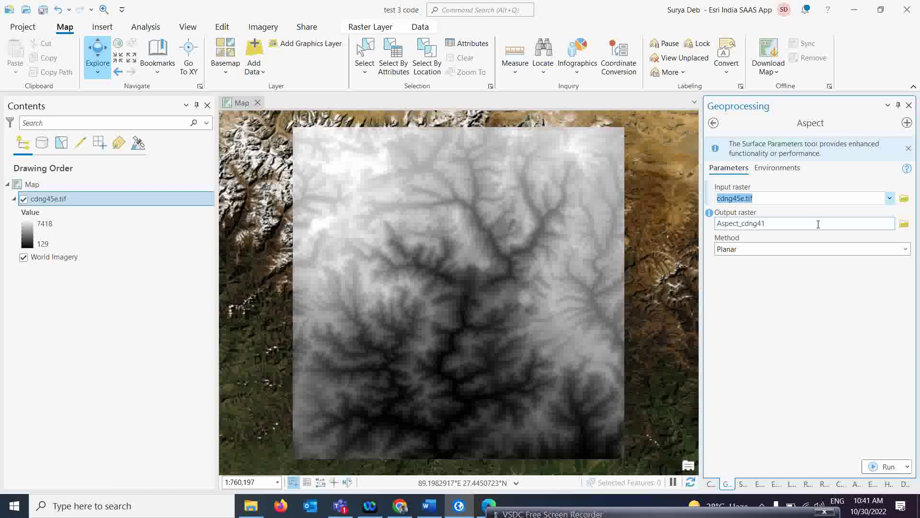
left_click(903, 224)
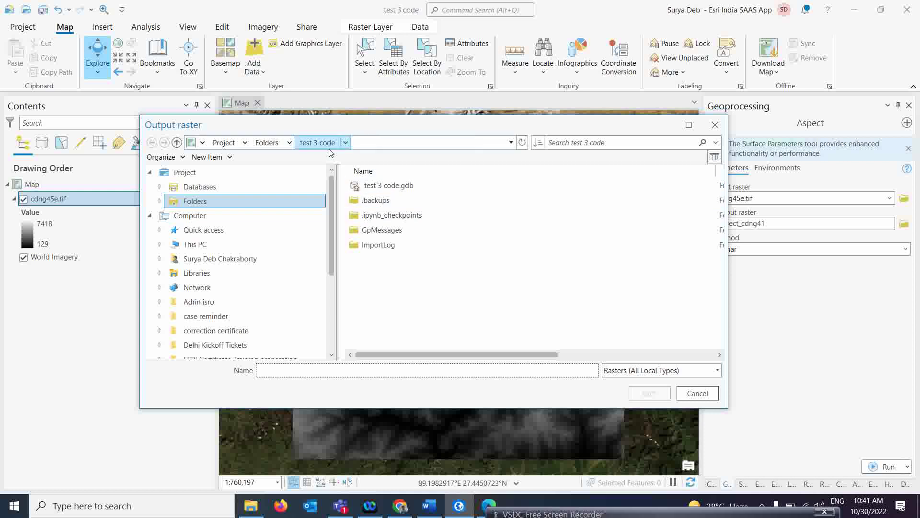
left_click(715, 124)
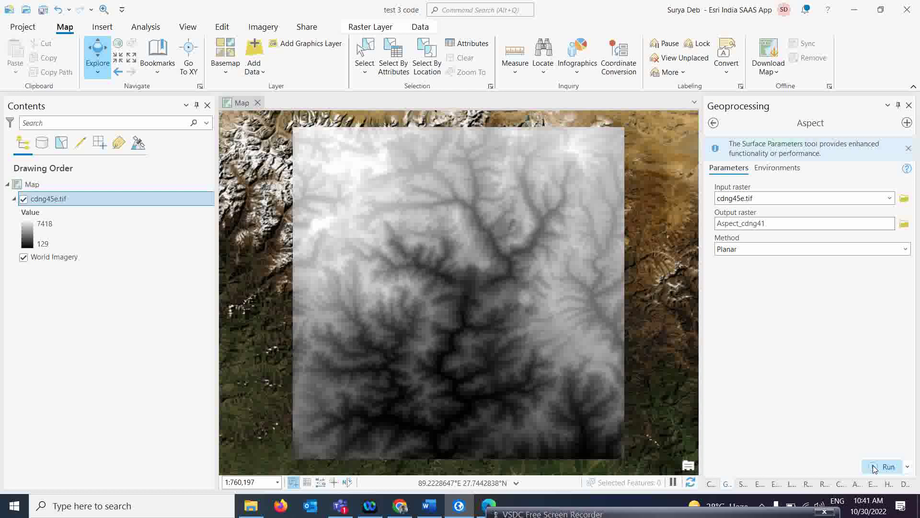
left_click(904, 224)
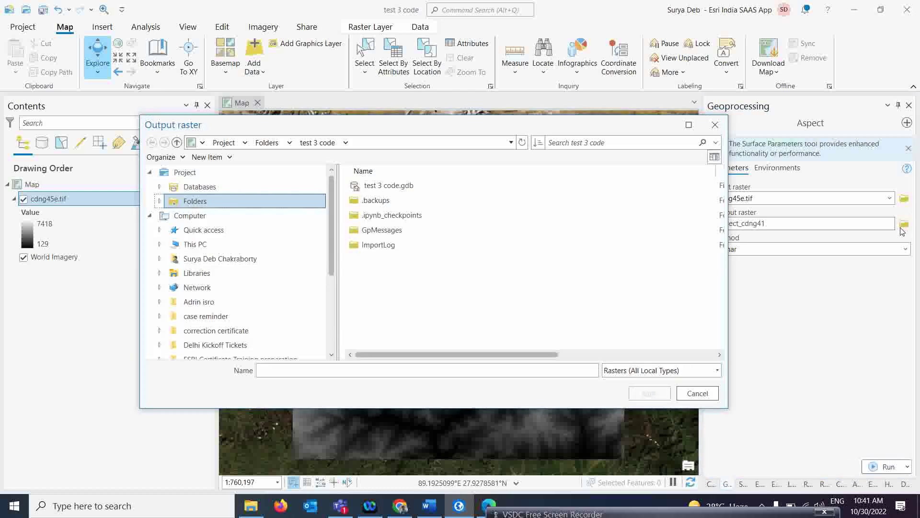
left_click(266, 142)
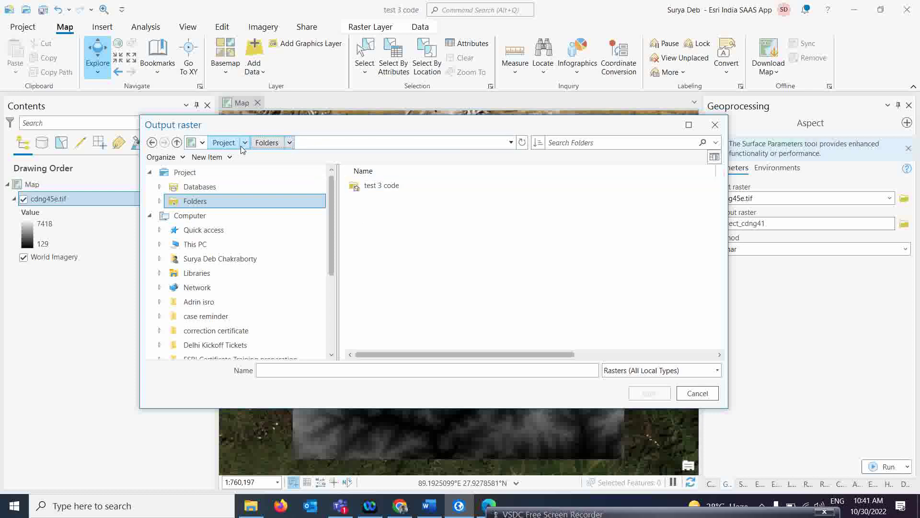
scroll(213, 319, "down", 3)
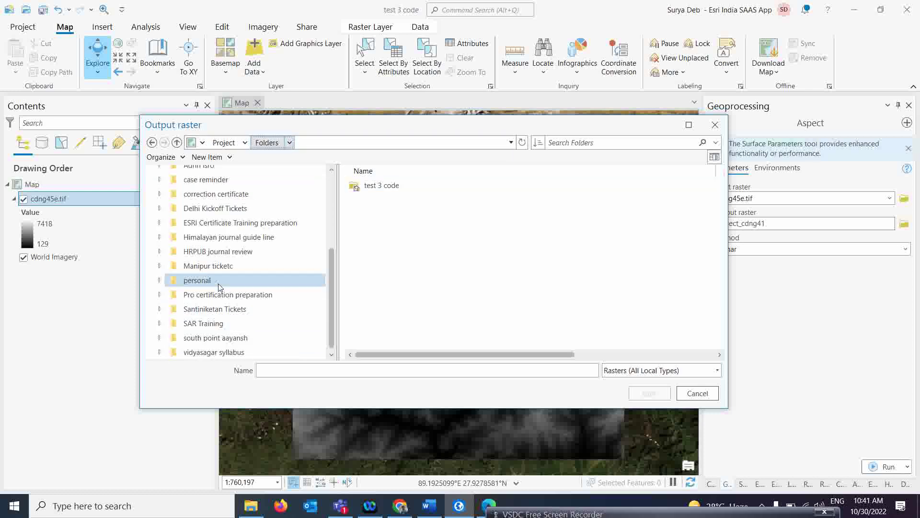
scroll(218, 284, "up", 3)
left_click(715, 125)
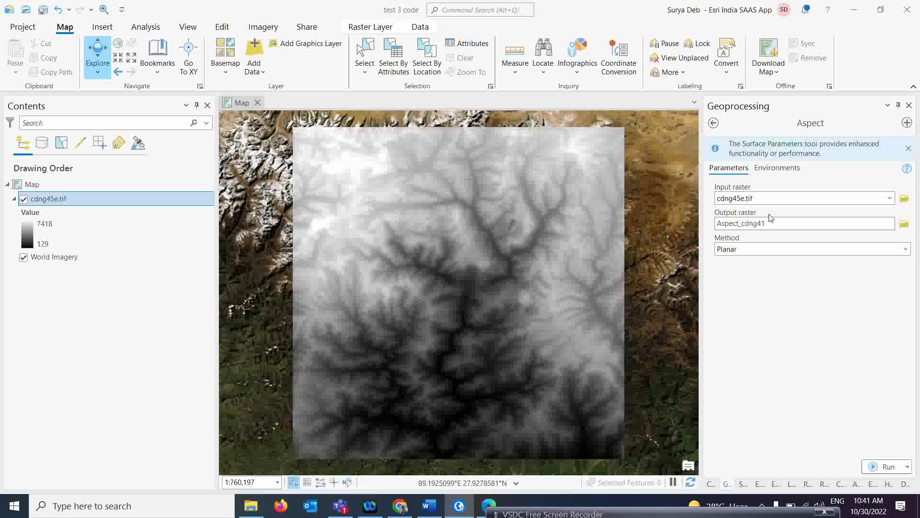
Step: Run the Aspect tool with the Planar method and hide the resulting aspect layer
left_click(886, 466)
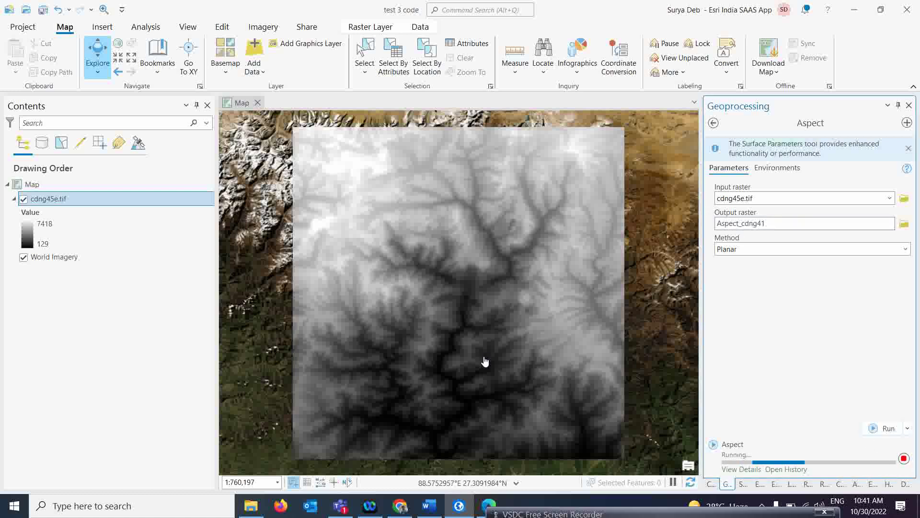
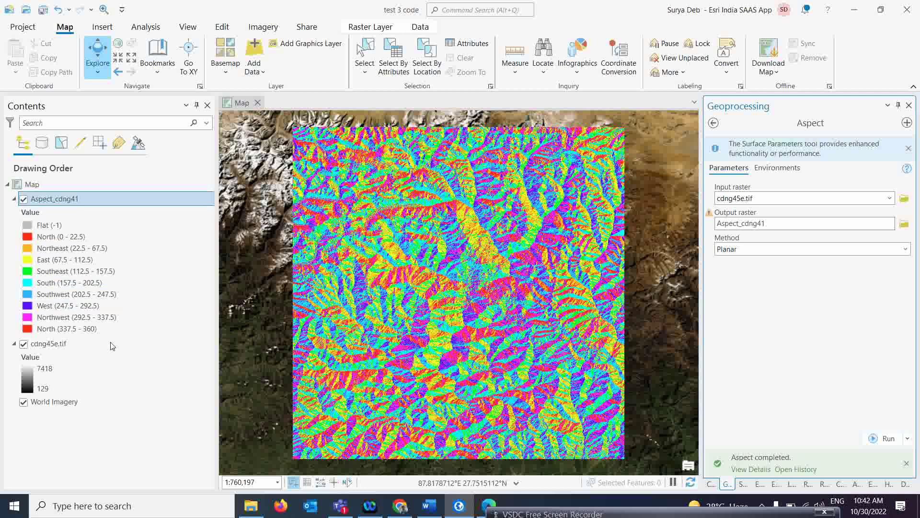
left_click(715, 126)
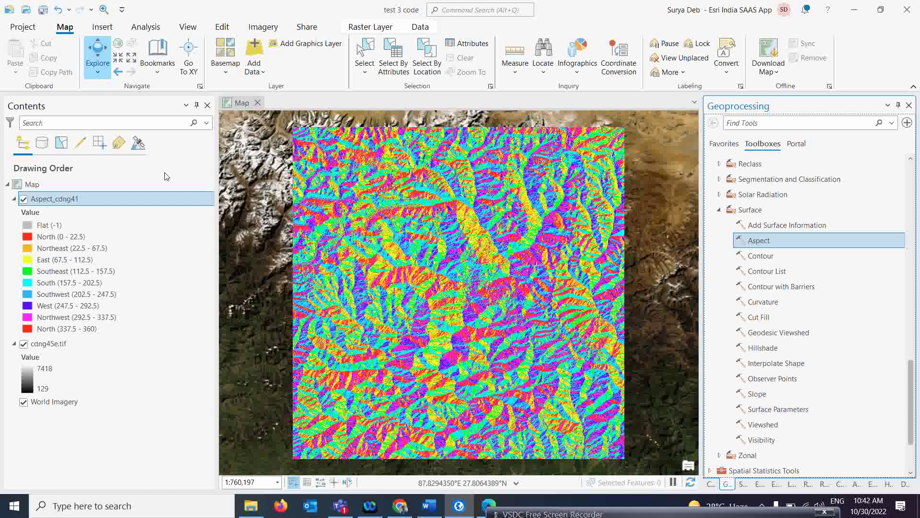
left_click(23, 198)
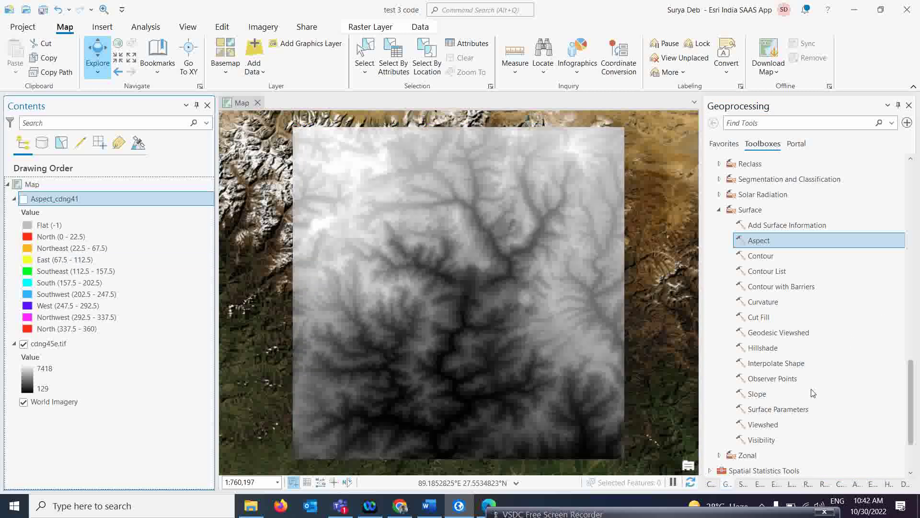
Step: Run the Slope tool on cdng45e.tif with Degree as output measurement, the Planar method and a Z factor of 1
left_click(758, 398)
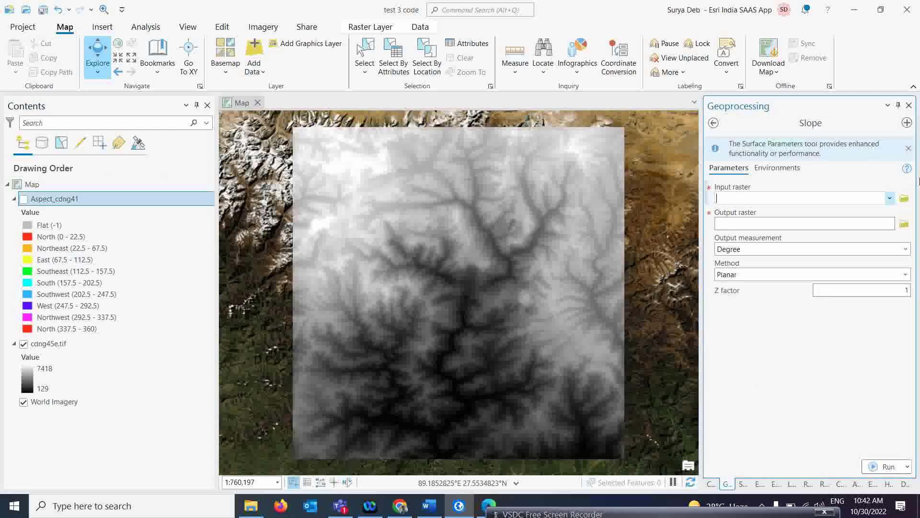
left_click(890, 198)
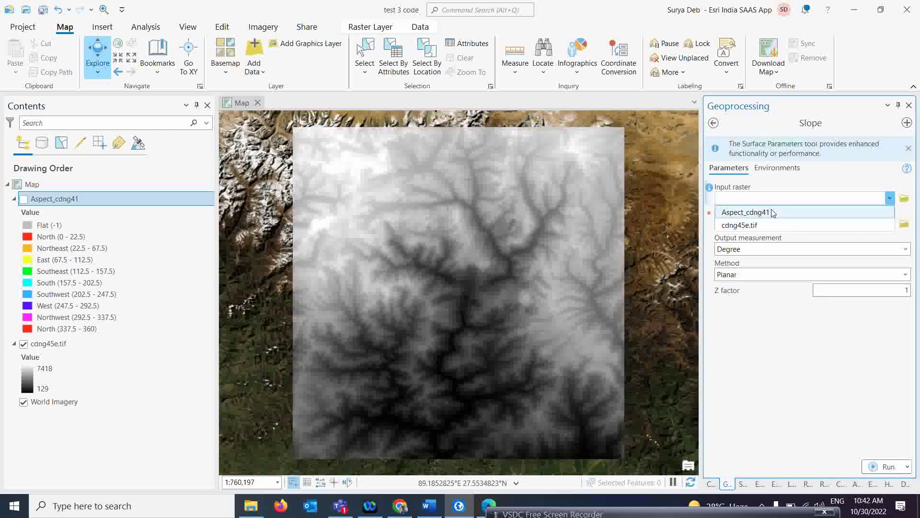
left_click(751, 225)
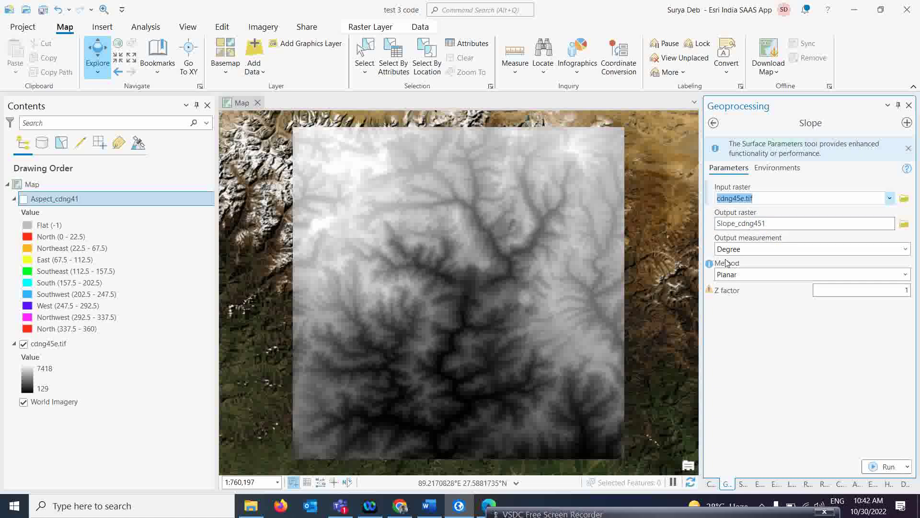
left_click(906, 249)
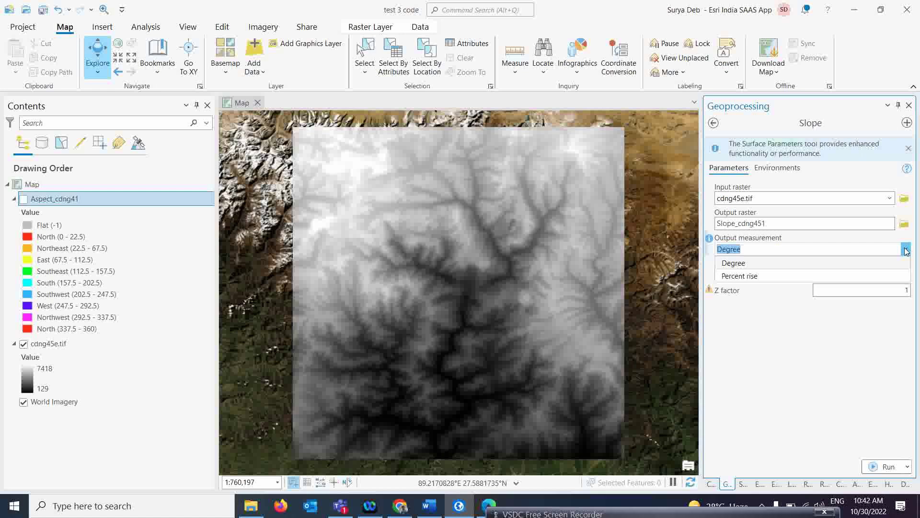
left_click(906, 250)
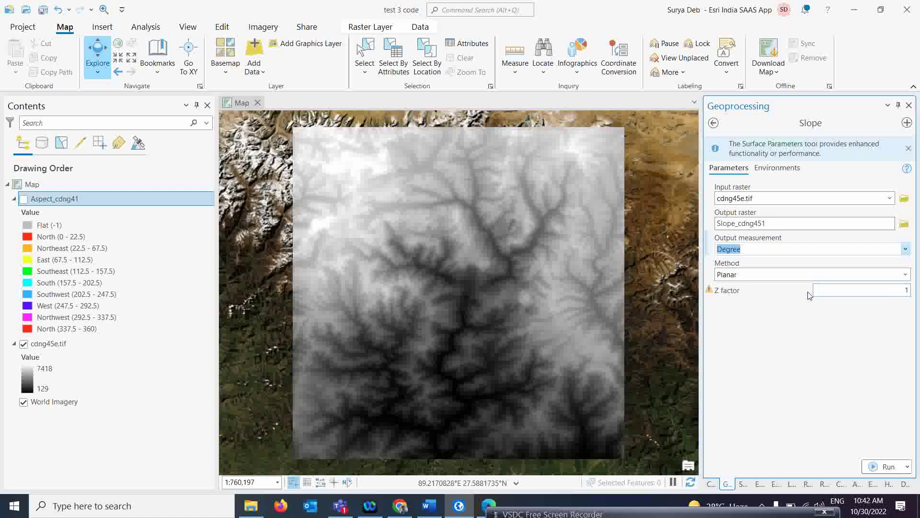
left_click(874, 470)
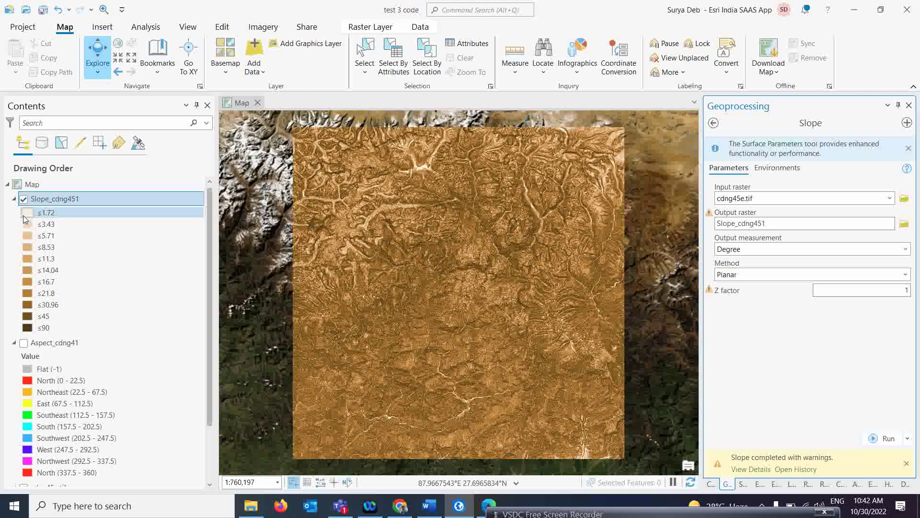
Step: Apply the rainbow color scheme running from gray and red to magenta to the slope layer and hide the layer
left_click(24, 217)
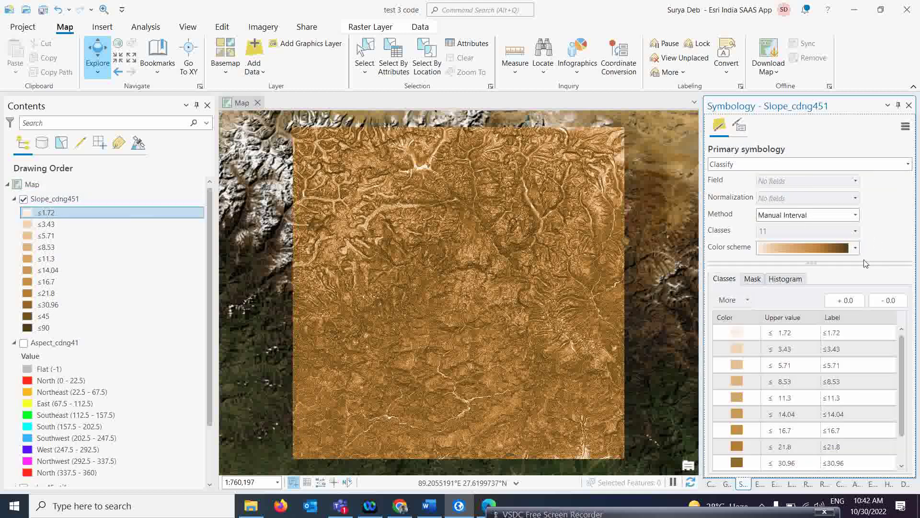
left_click(855, 248)
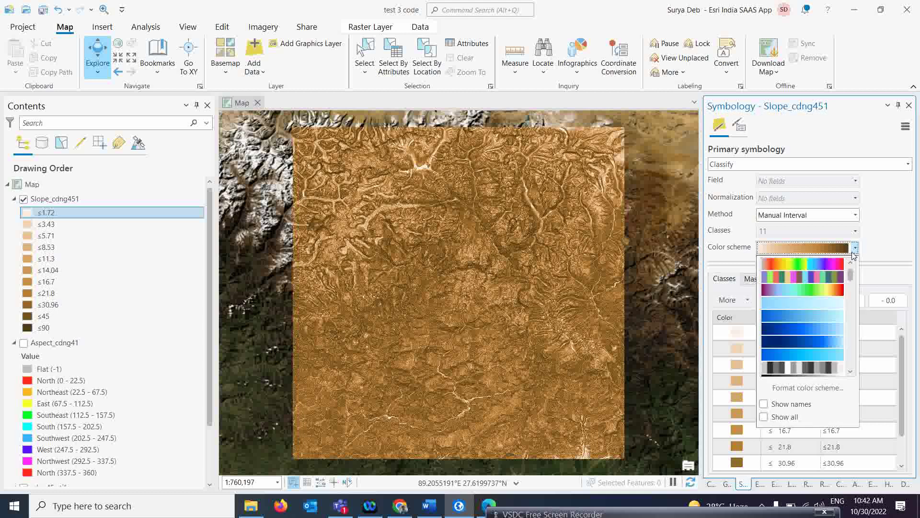
left_click(834, 264)
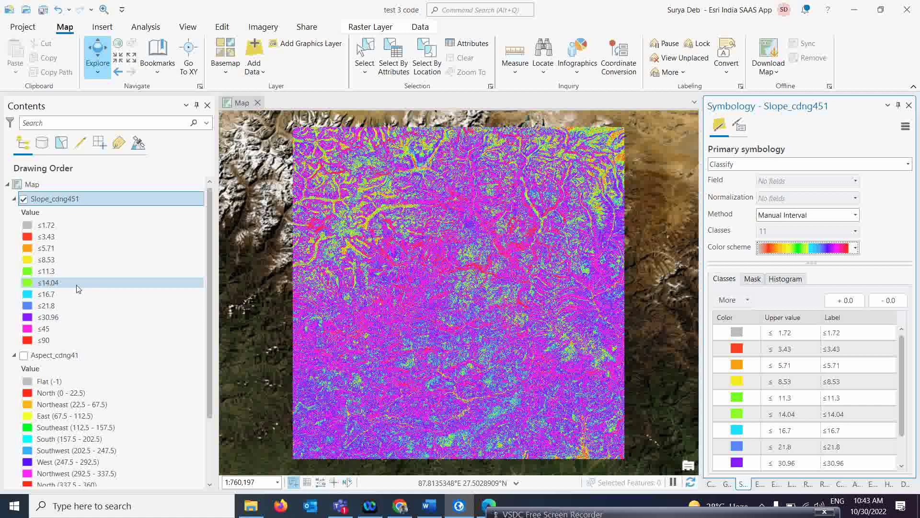
left_click(23, 198)
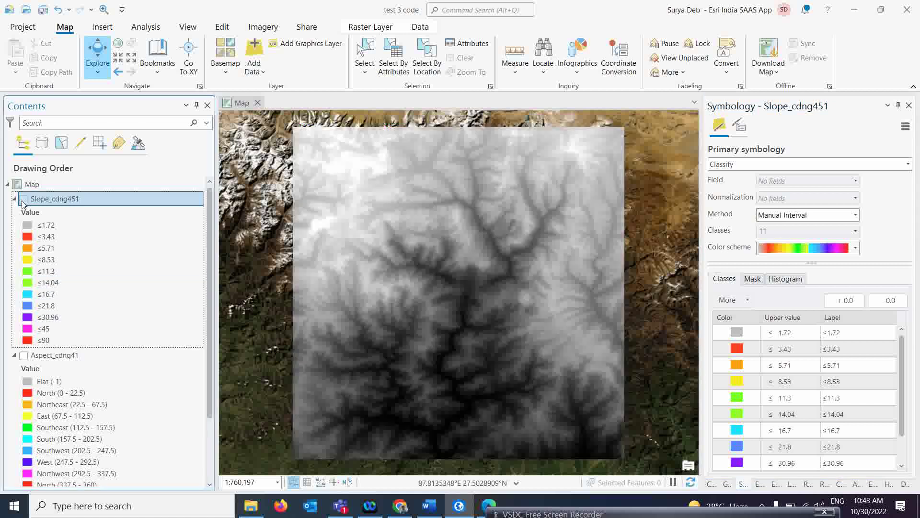
Step: Run the Hillshade tool on cdng45e.tif with azimuth 315, altitude 45, no modelled shadows and a Z factor of 1
left_click(725, 483)
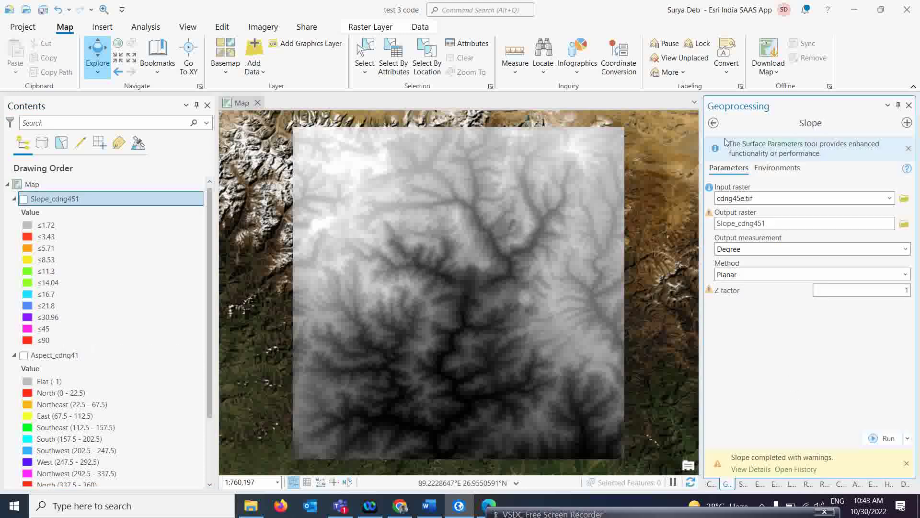
left_click(713, 123)
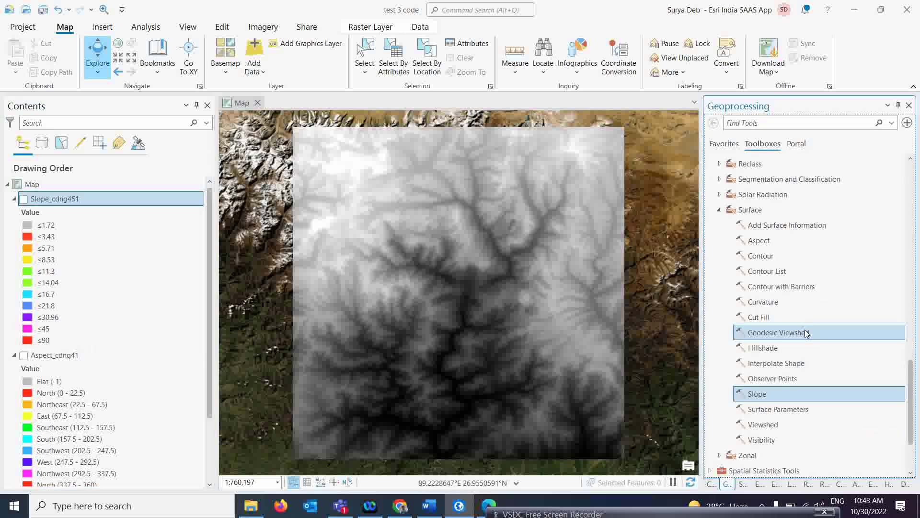
scroll(805, 333, "down", 1)
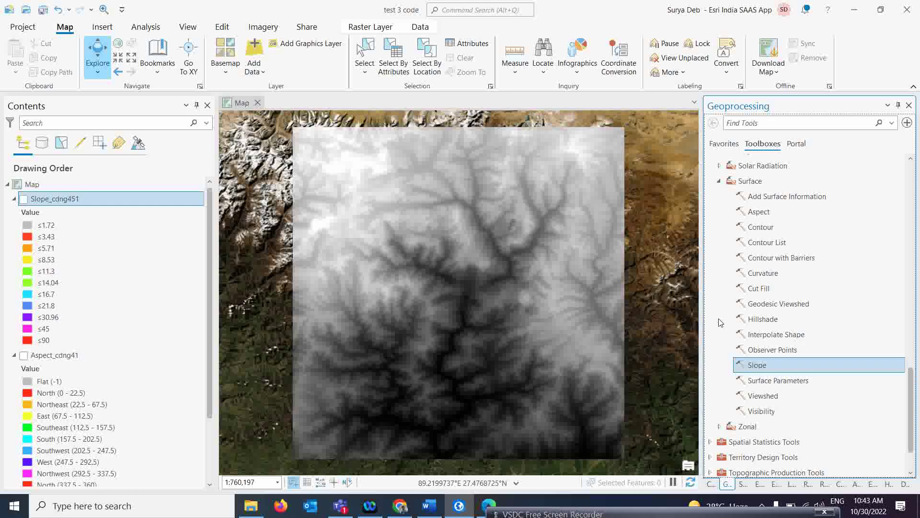
double_click(763, 320)
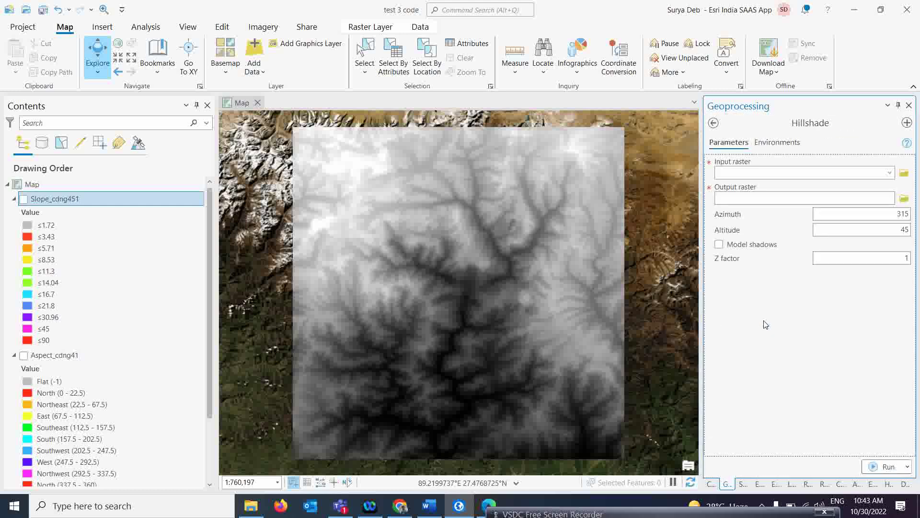
left_click(890, 173)
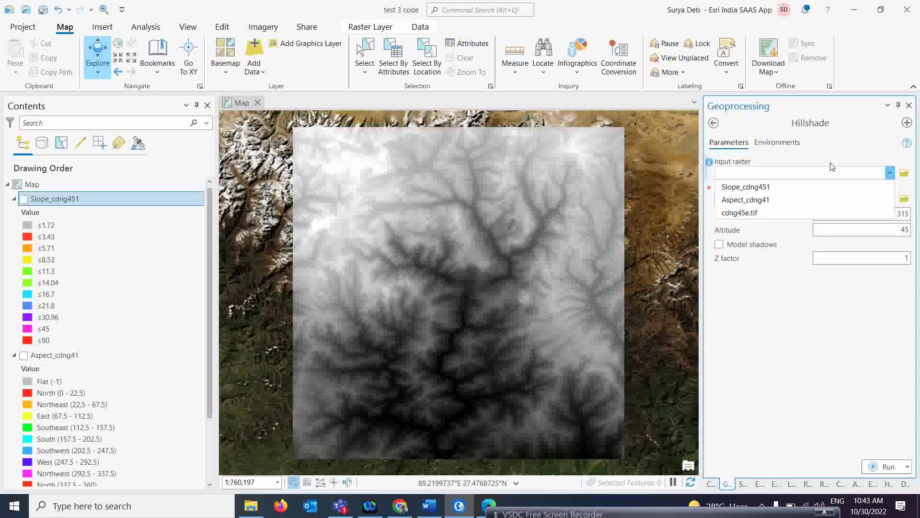
left_click(742, 213)
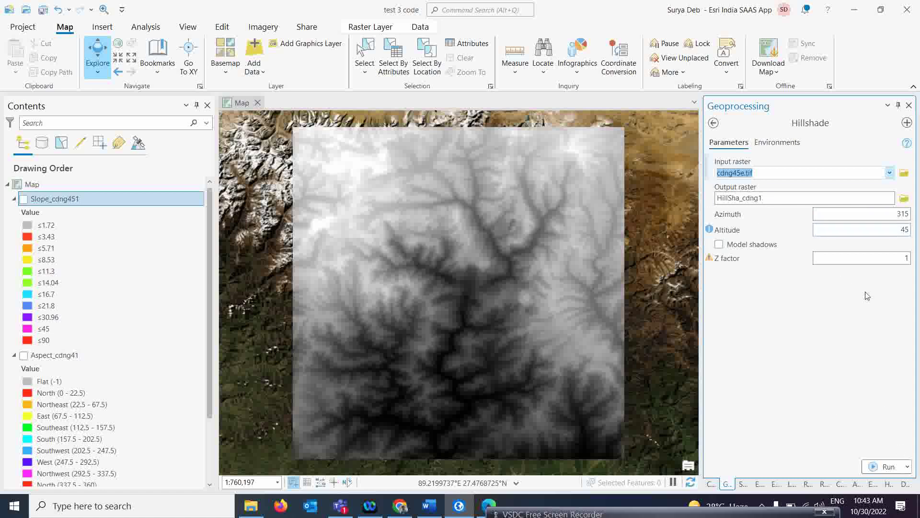
left_click(874, 472)
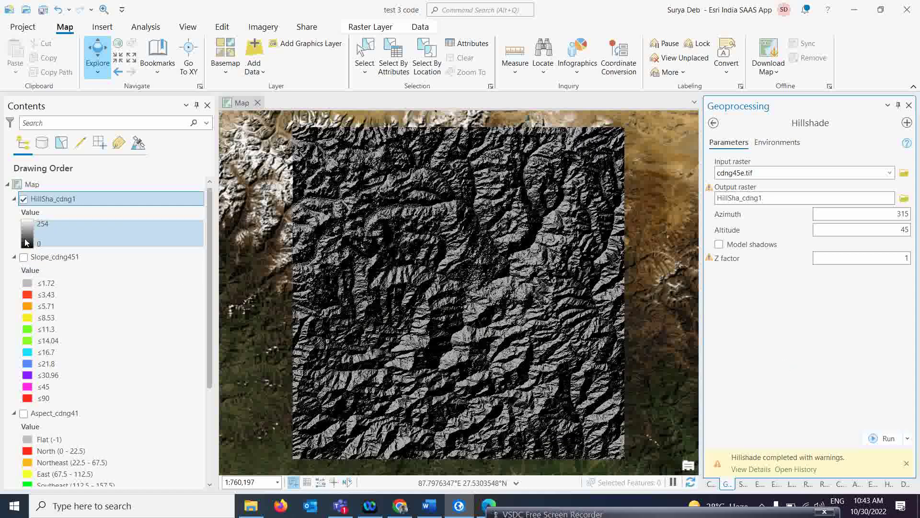
left_click_drag(466, 350, 472, 350)
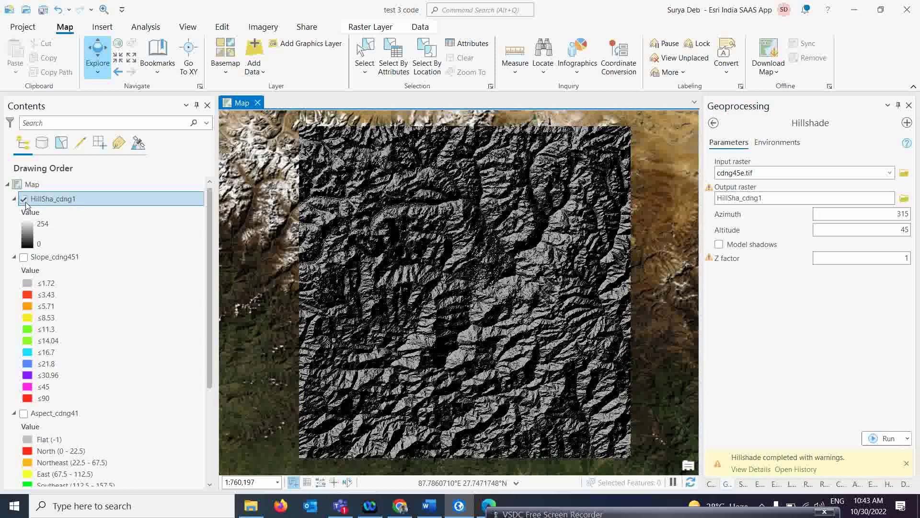
Step: Move the slope layer above the hillshade layer in the drawing order and turn both layers off
left_click(24, 199)
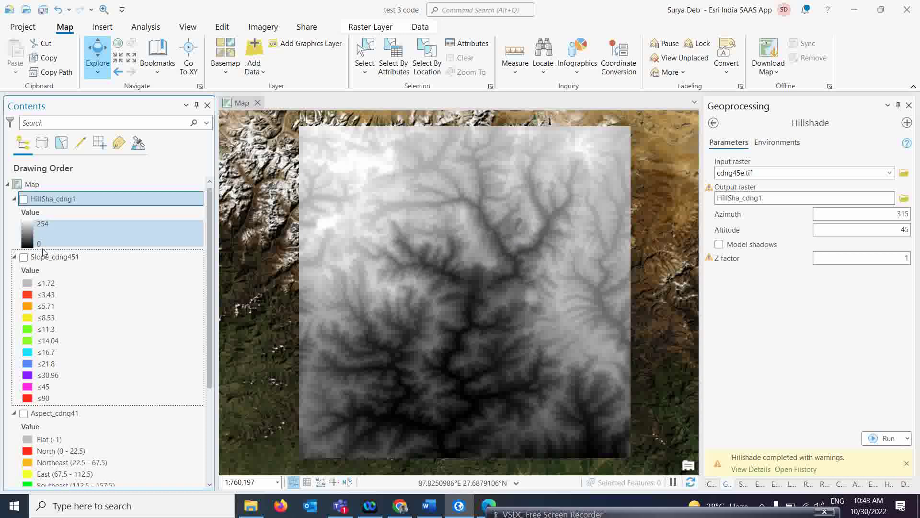
left_click(23, 258)
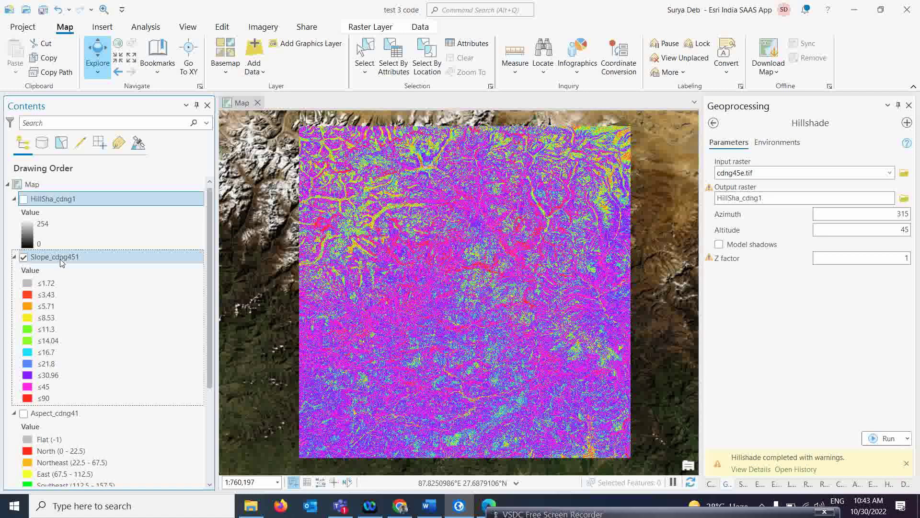
left_click(23, 199)
left_click_drag(52, 257, 25, 202)
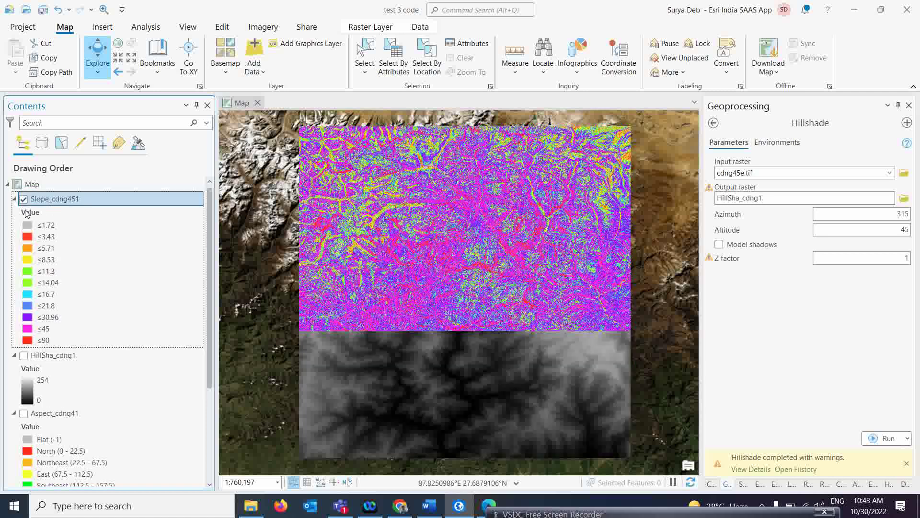
left_click(24, 199)
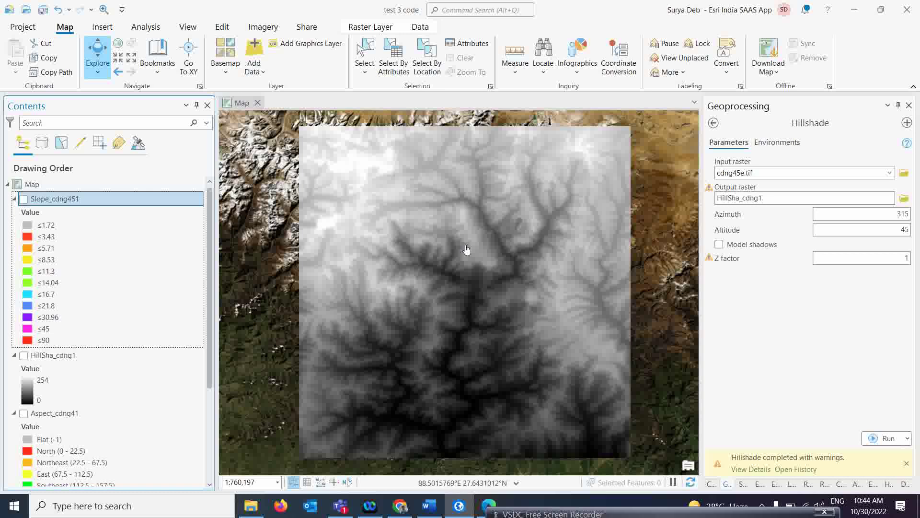
Step: Move the cdng45e.tif elevation layer to the top of the drawing order
left_click_drag(209, 338, 210, 453)
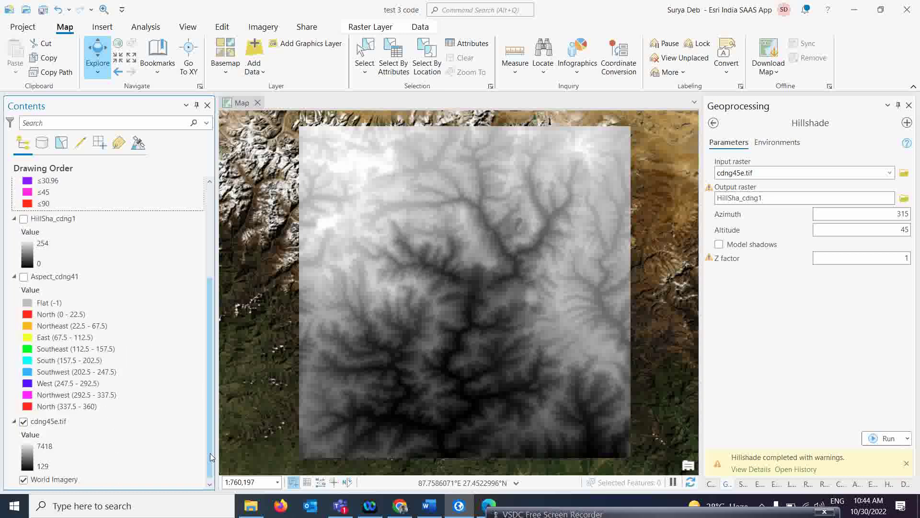
left_click(65, 422)
left_click_drag(65, 426, 81, 207)
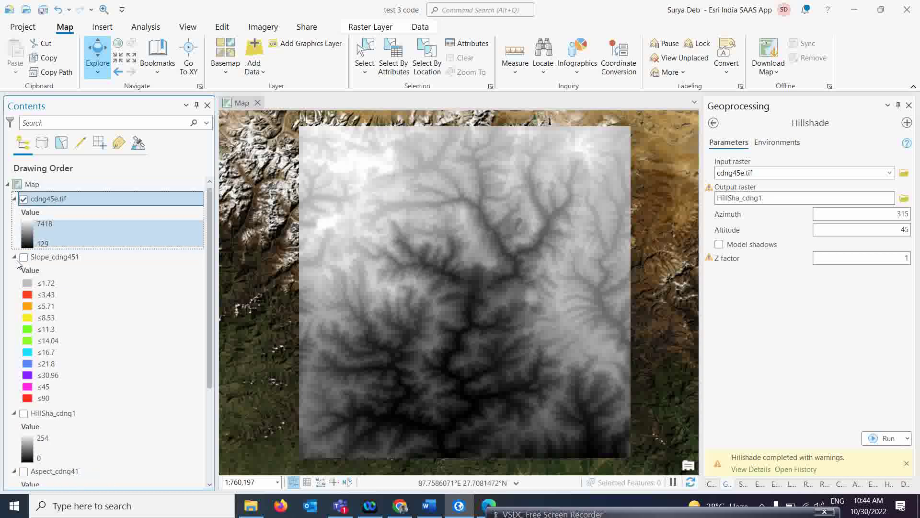
Step: Apply the elevation color scheme running from pale cyan through green, orange and dark red to white to cdng45e.tif
left_click(27, 238)
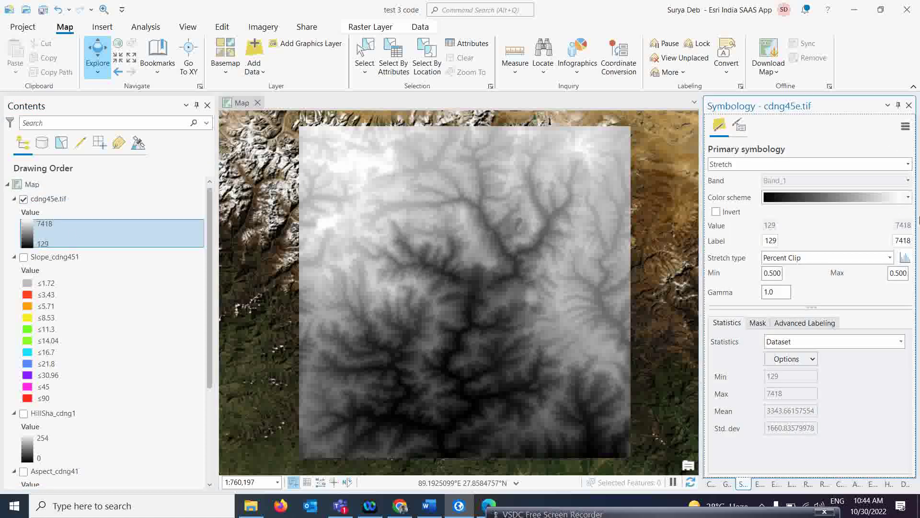
left_click(907, 199)
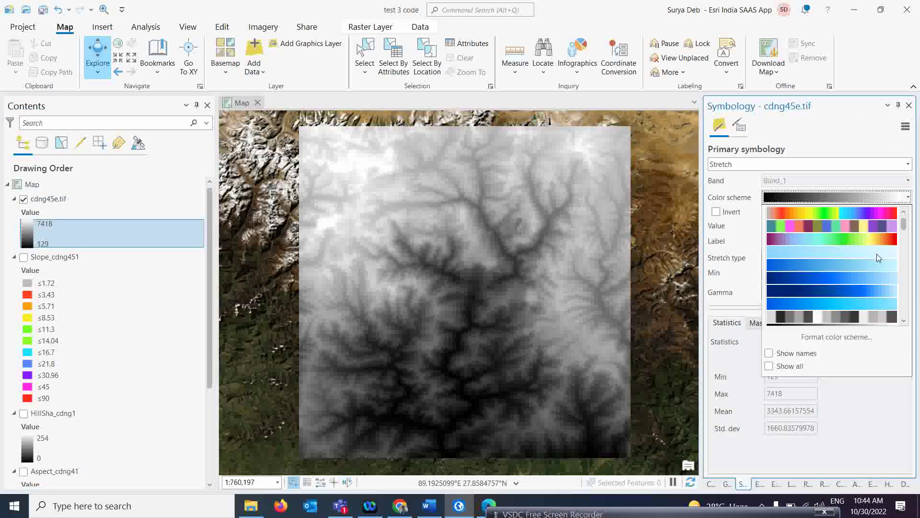
scroll(878, 258, "down", 1)
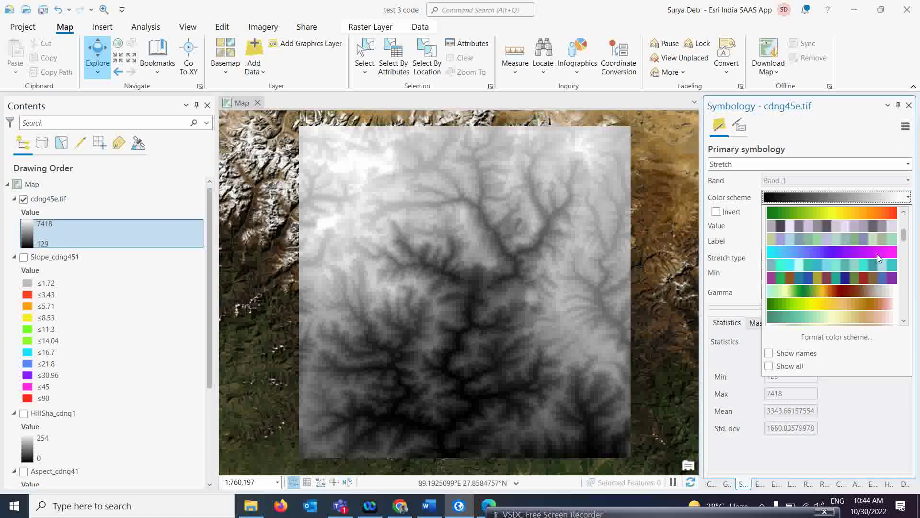
left_click(861, 294)
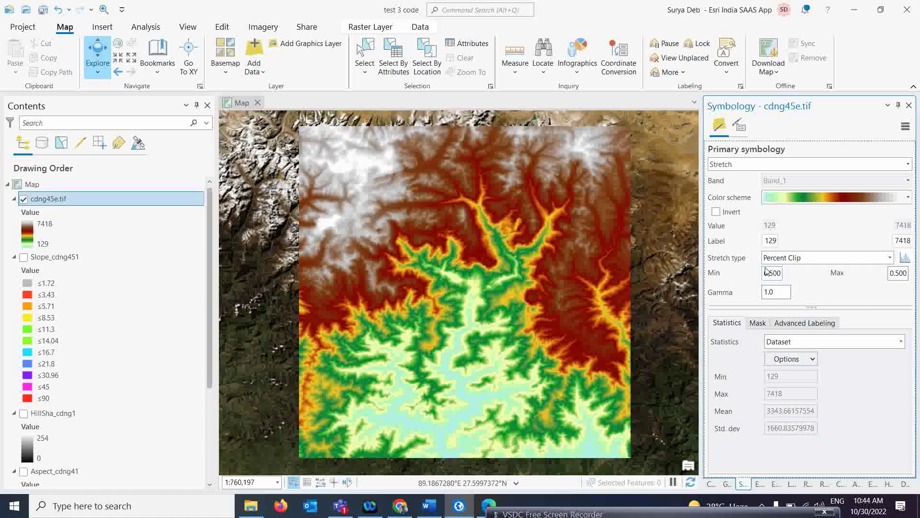
Step: Open the Contour tool from the Surface toolset and choose cdng45e.tif as its input raster
left_click(730, 485)
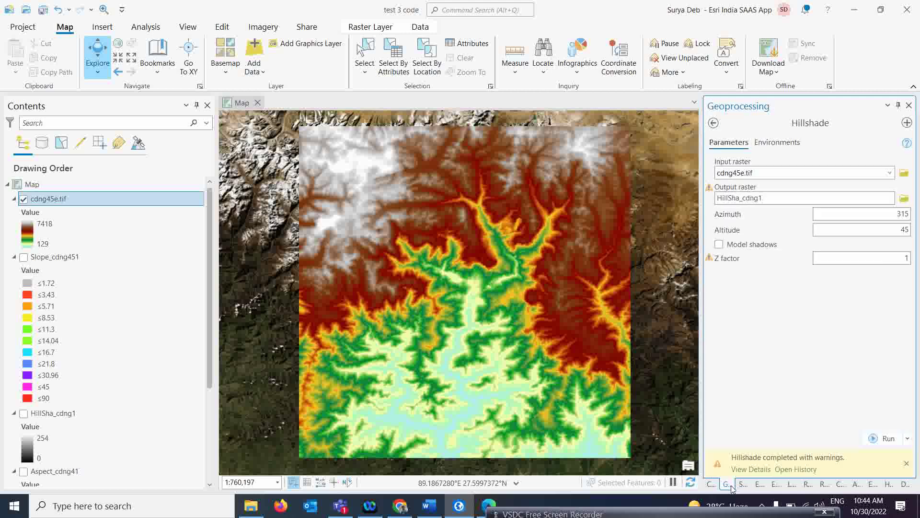
left_click(713, 122)
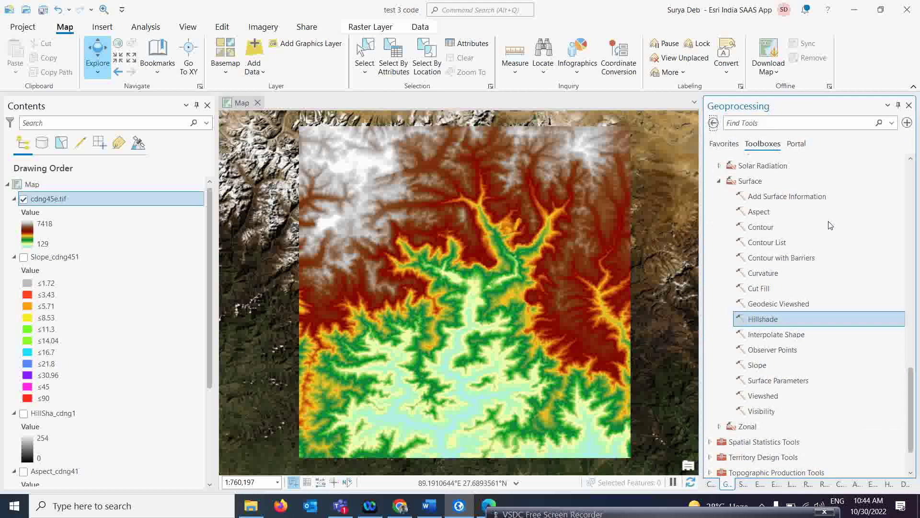
double_click(765, 230)
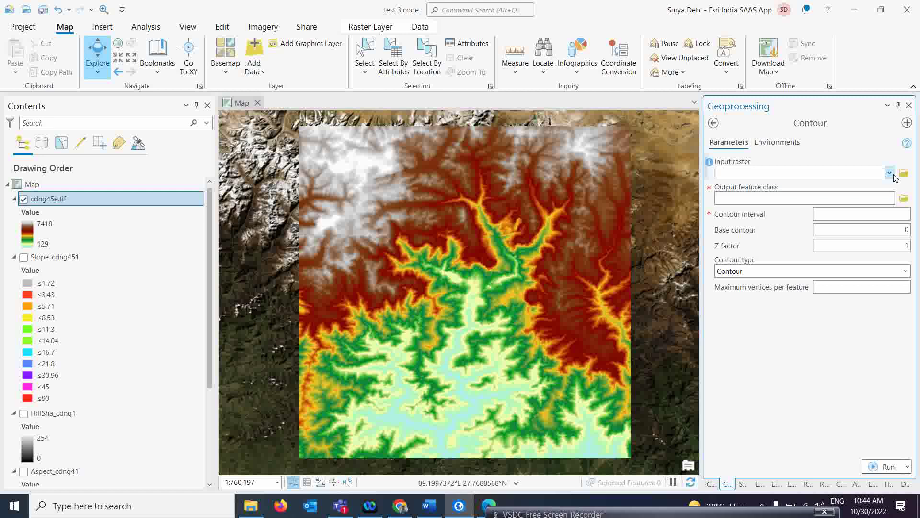
left_click(890, 173)
left_click(756, 184)
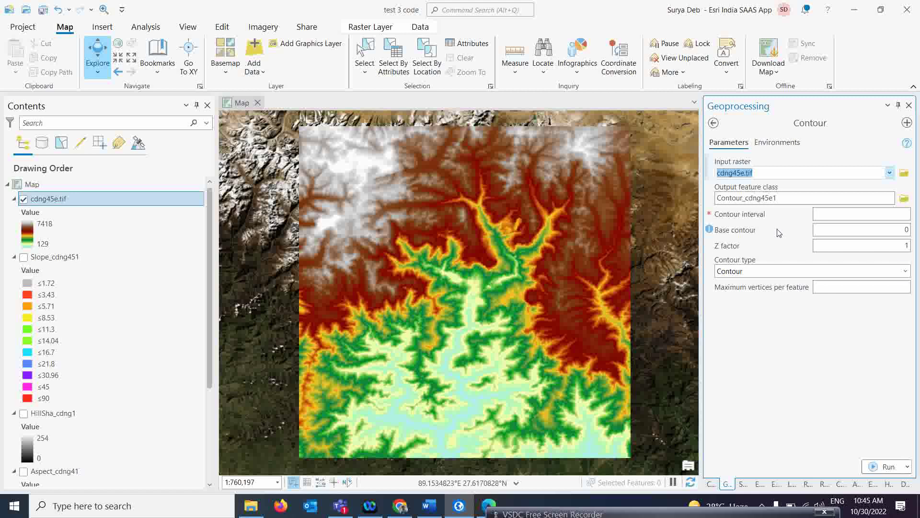
left_click(865, 290)
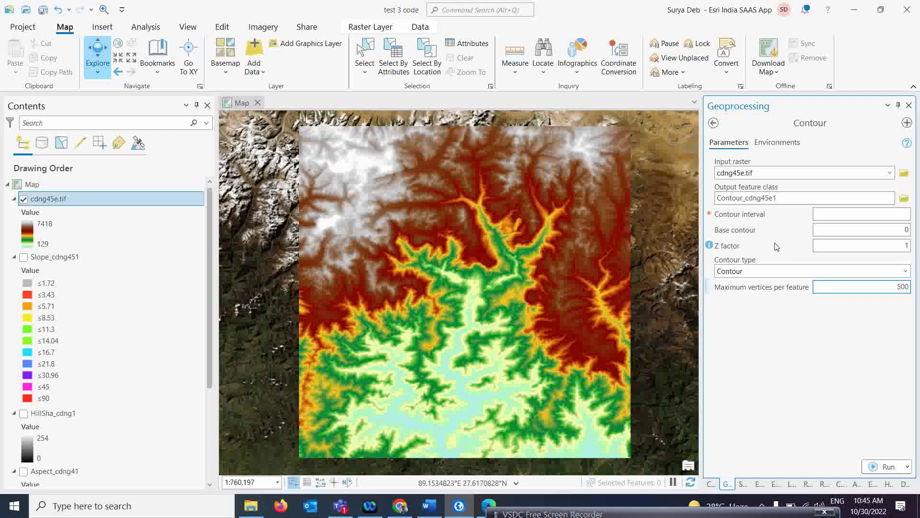
double_click(902, 286)
key("BackSpace")
Step: Set the contour interval to 500 and run the Contour tool with base contour 0 and Z factor 1
left_click(898, 214)
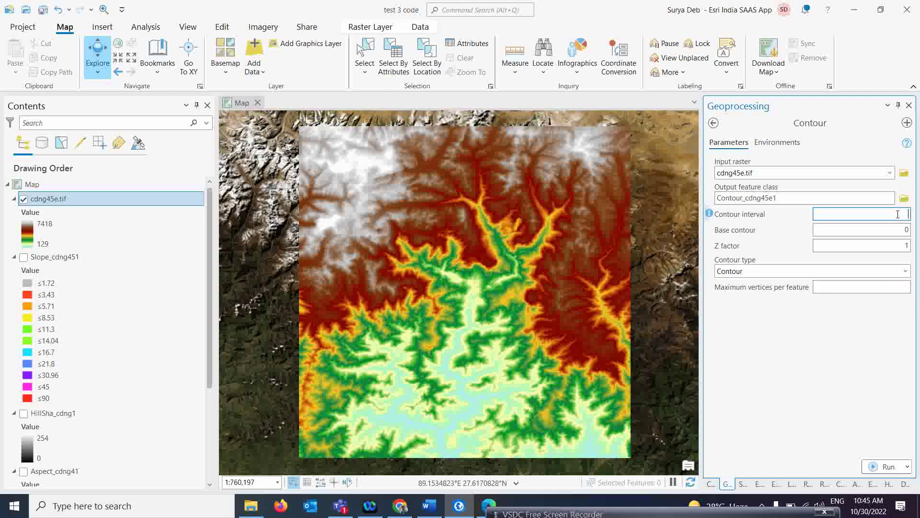
type("500")
left_click(874, 467)
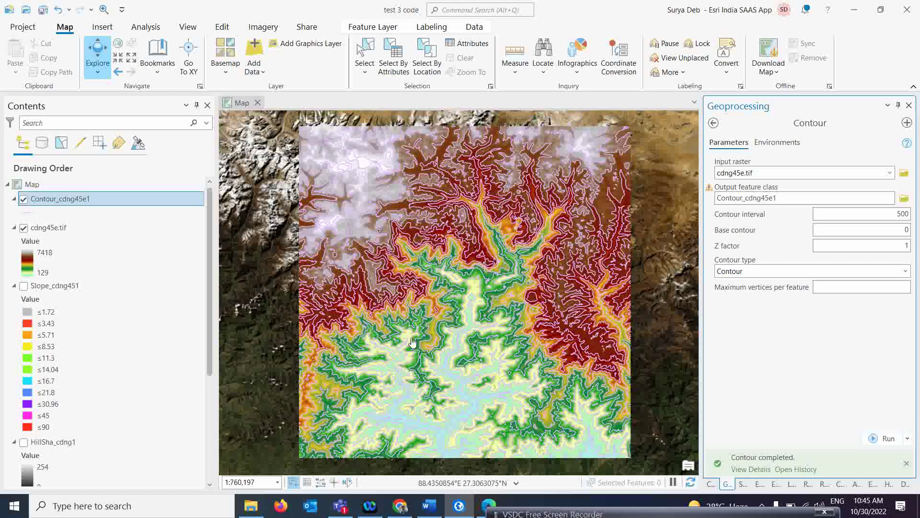
Step: Label the contour layer with the values of its Contour field and inspect the labels on the map
left_click(55, 198)
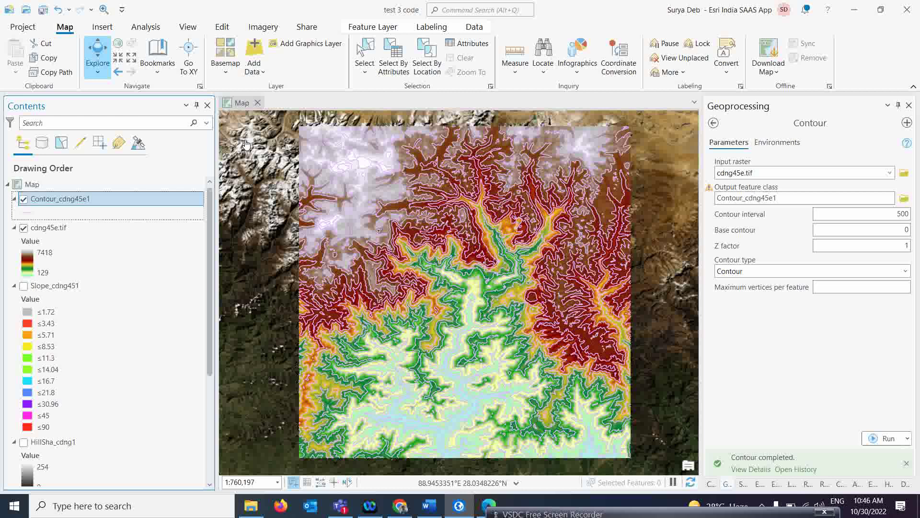
left_click(431, 27)
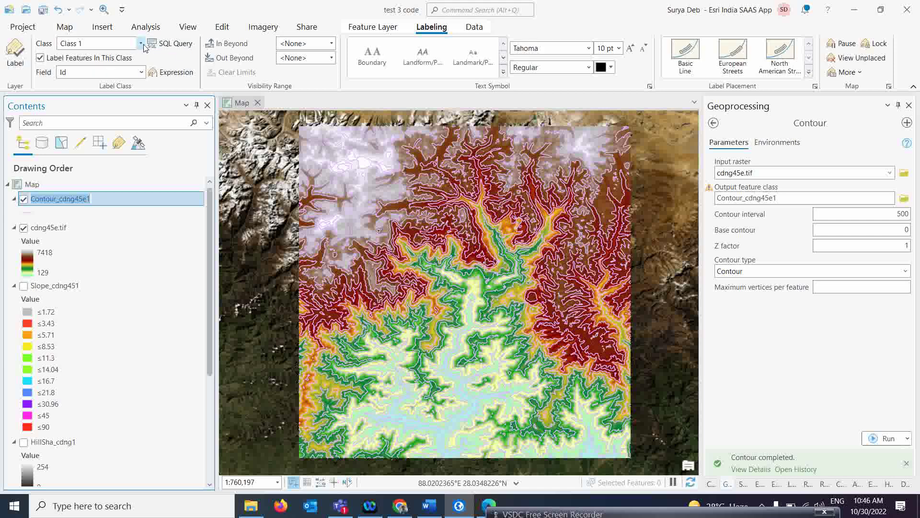
left_click(143, 44)
left_click(140, 69)
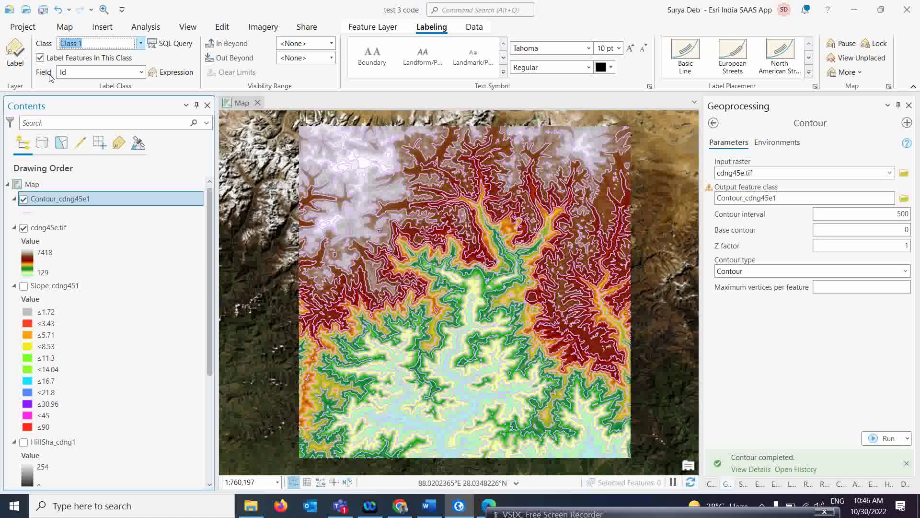
left_click(141, 72)
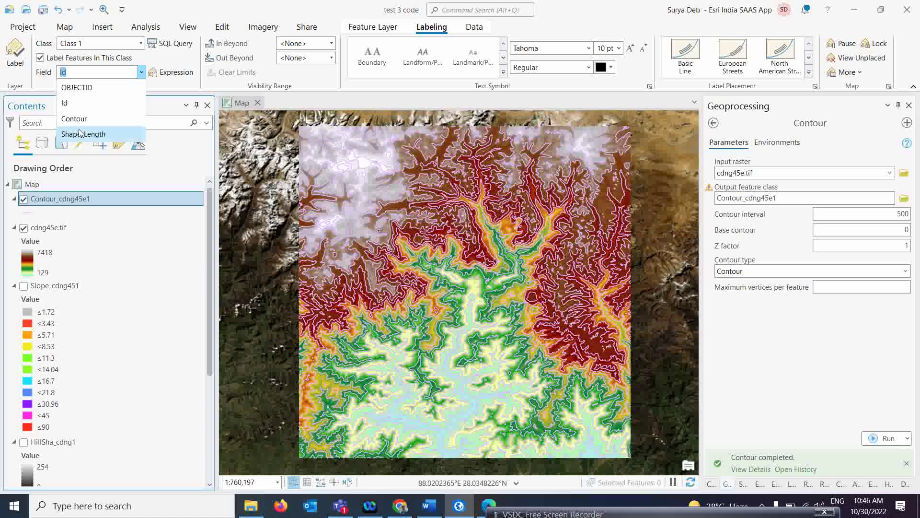
left_click(83, 123)
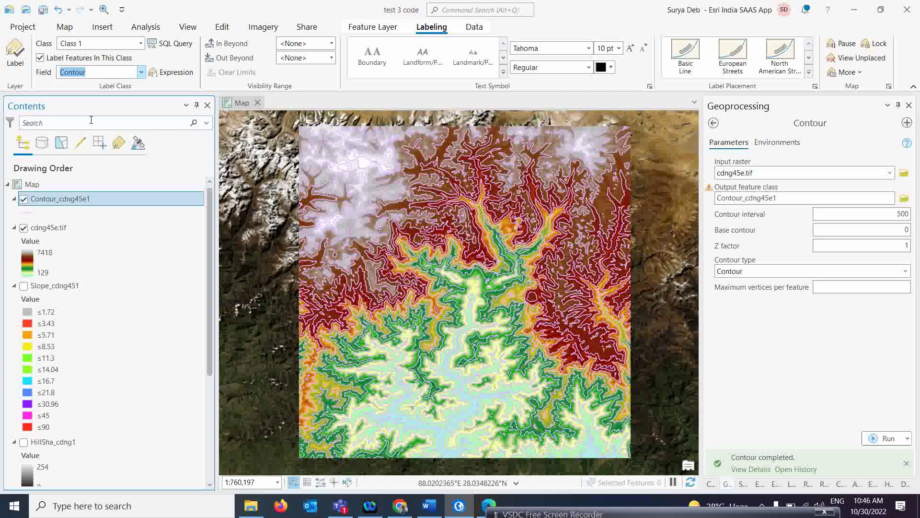
left_click(141, 73)
left_click(142, 74)
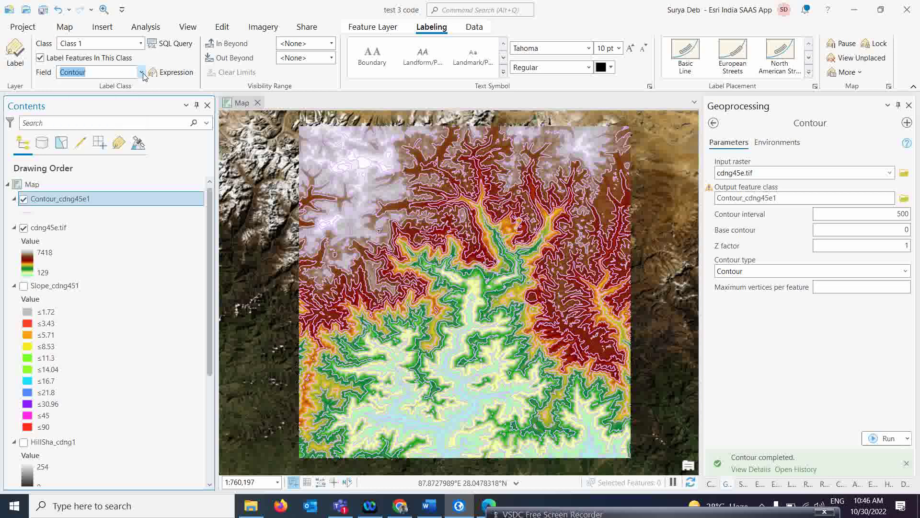
left_click(19, 56)
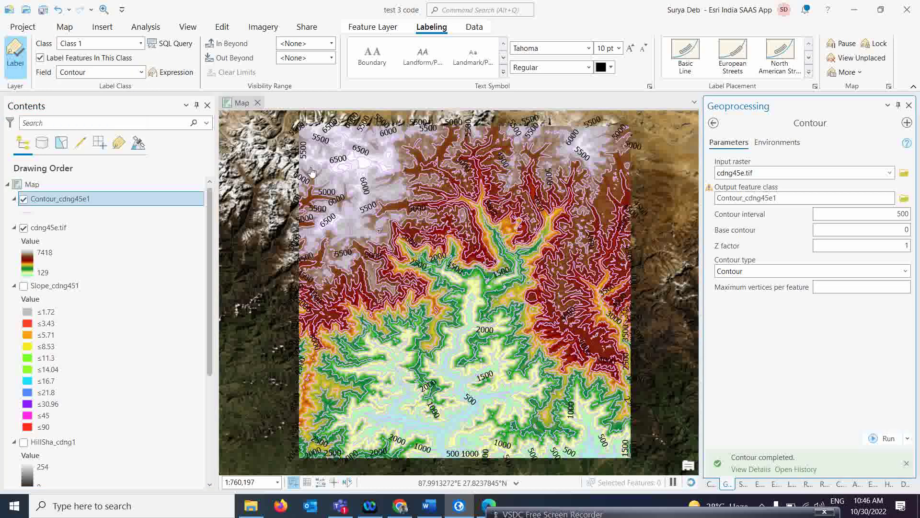
scroll(482, 362, "up", 2)
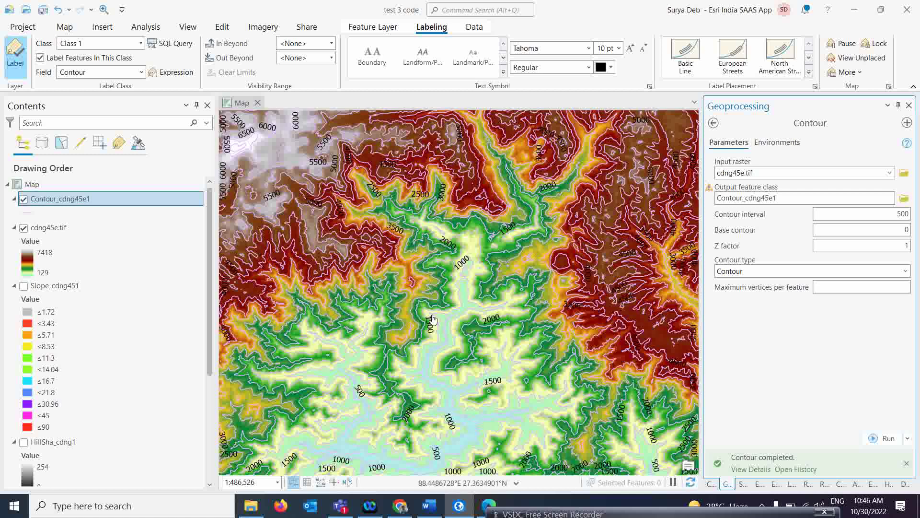
left_click_drag(463, 152, 514, 186)
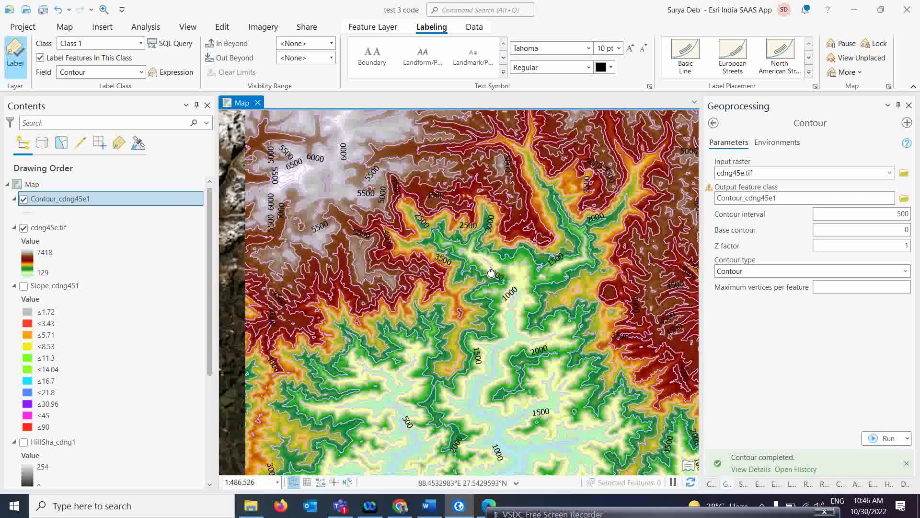
scroll(555, 279, "down", 2)
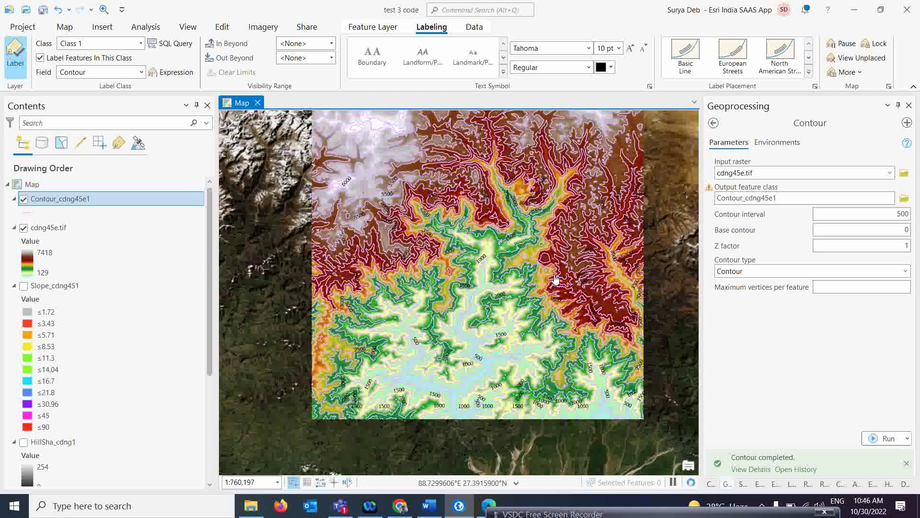
Step: Convert the contour map to a local scene
left_click_drag(552, 307, 515, 347)
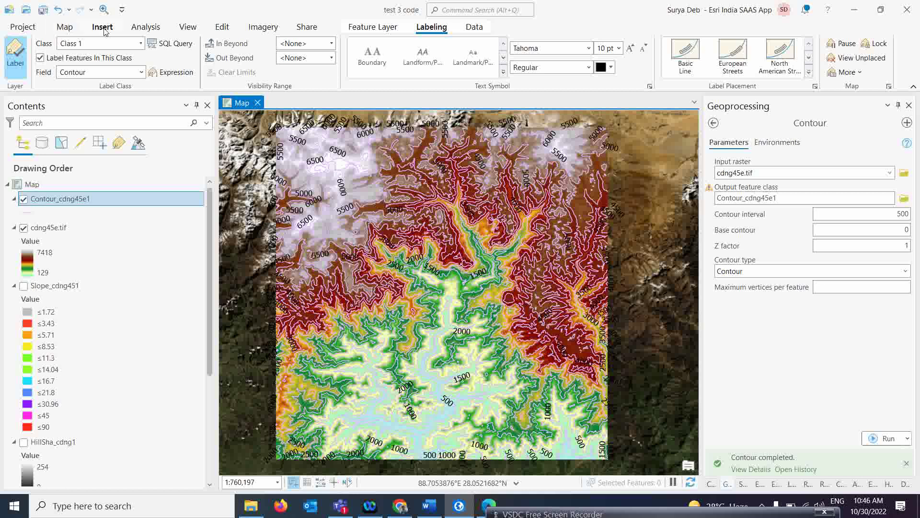
left_click(187, 27)
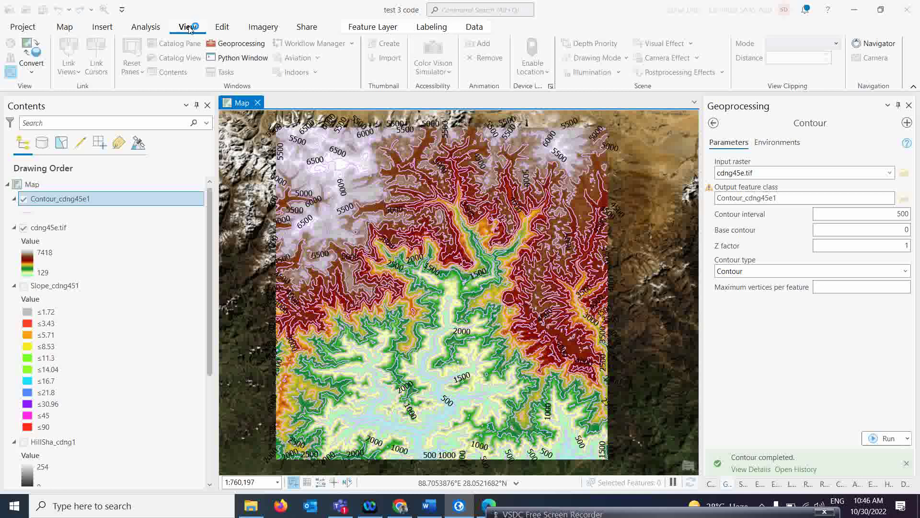
left_click(32, 73)
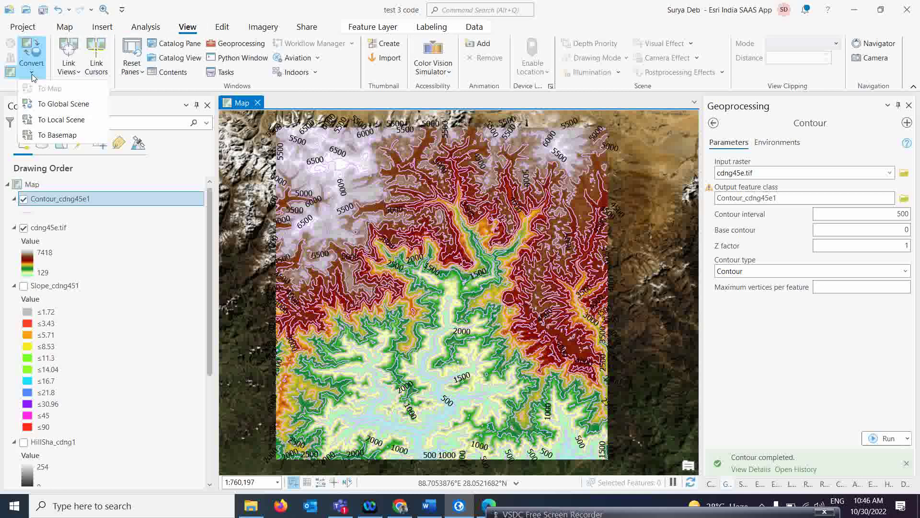
left_click(63, 120)
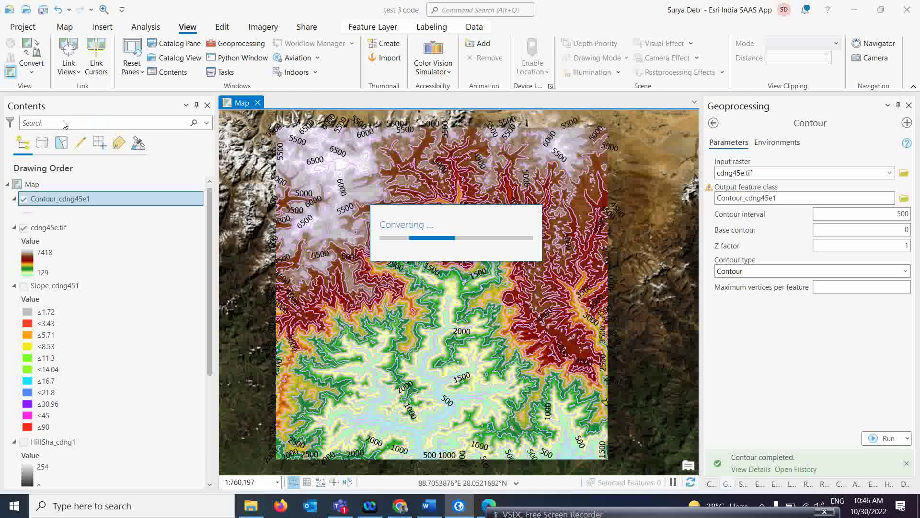
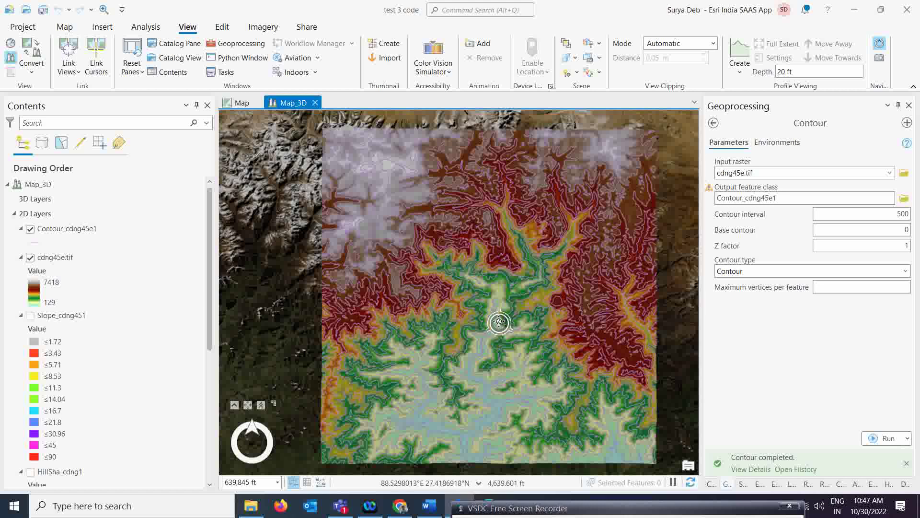
Step: Examine the contours and the colored cdng45e.tif elevation draped over the terrain in the local scene, from tilted and close-up views
left_click_drag(500, 327, 503, 161)
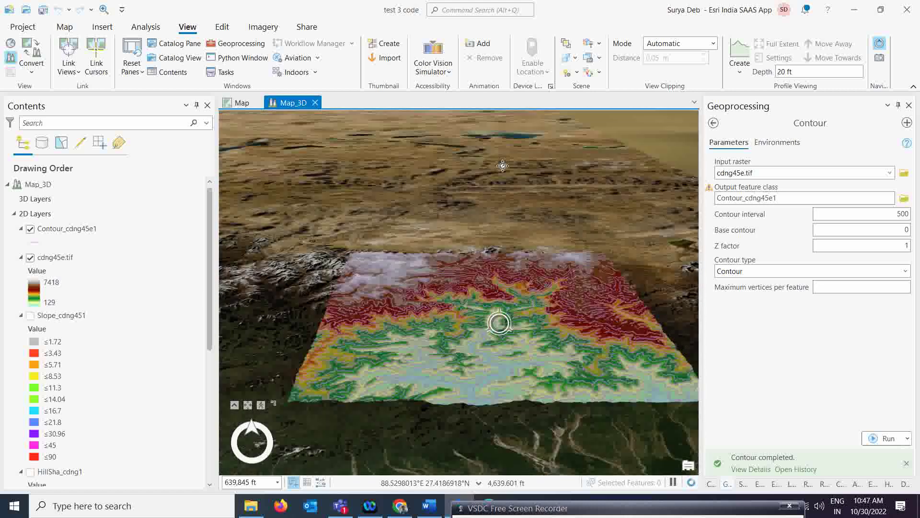
scroll(493, 328, "up", 5)
scroll(492, 328, "up", 3)
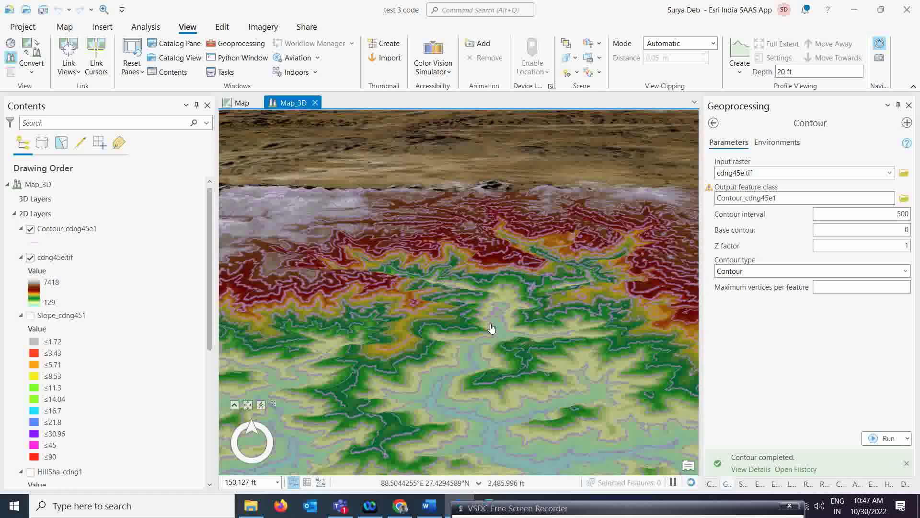
left_click_drag(504, 324, 552, 324)
scroll(441, 308, "up", 3)
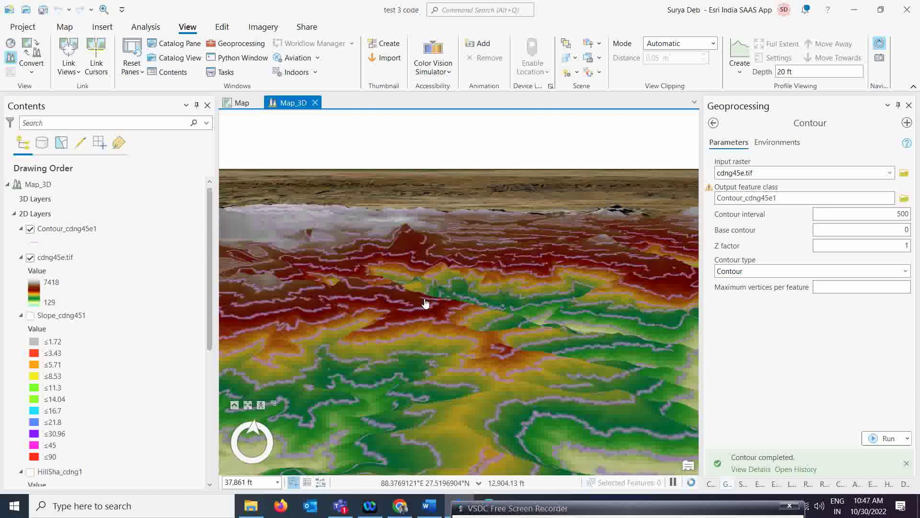
left_click_drag(456, 308, 493, 314)
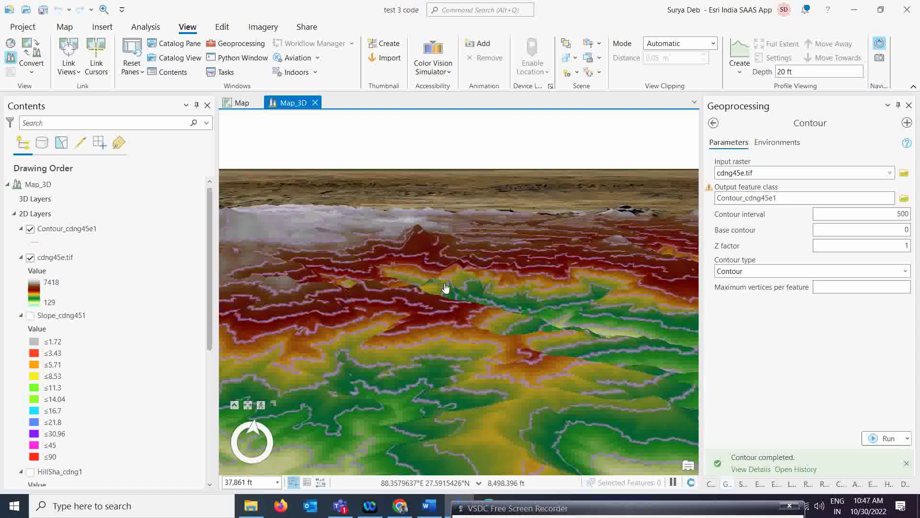
left_click_drag(447, 287, 444, 251)
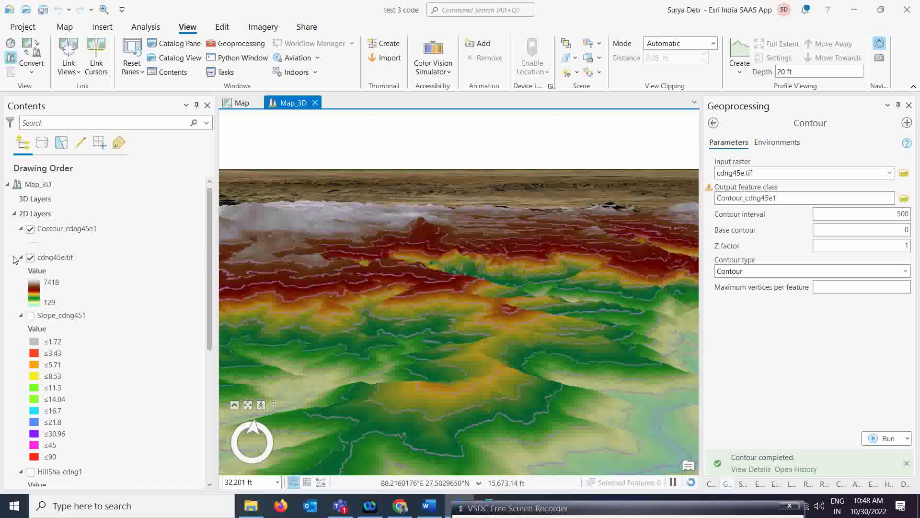
Step: Show the Slope_cdng451 layer in place of cdng45e.tif in the 3D scene and inspect the slope classes up close
left_click(28, 259)
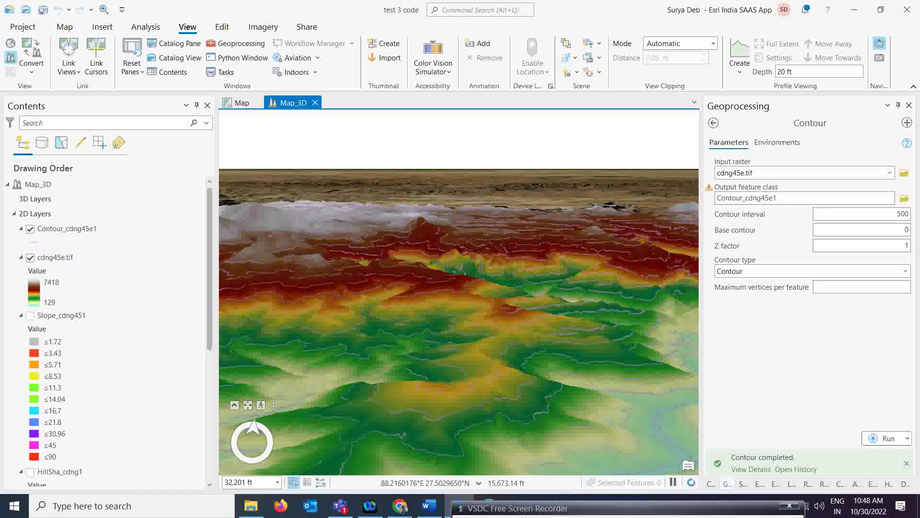
mouse_move(510, 501)
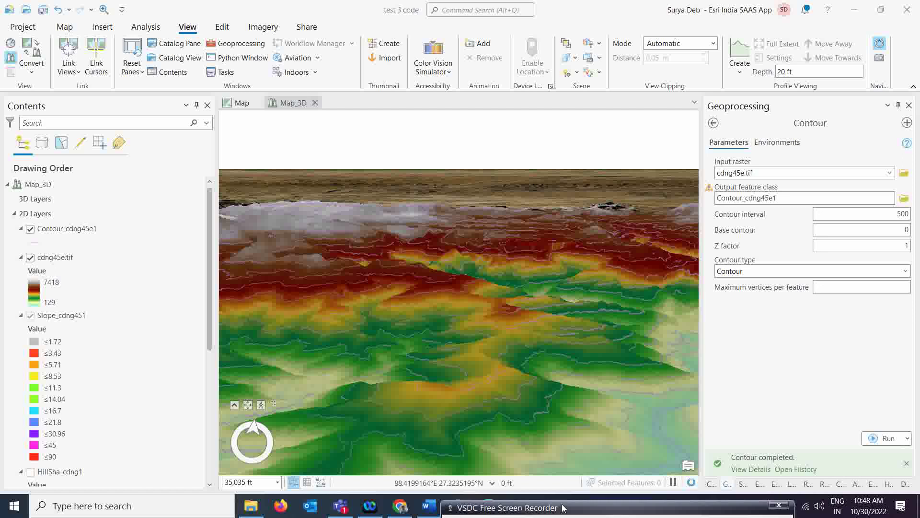
mouse_move(376, 331)
left_mouse_down()
mouse_move(513, 322)
mouse_move(378, 337)
mouse_move(374, 325)
left_mouse_up()
left_click_drag(422, 308, 561, 287)
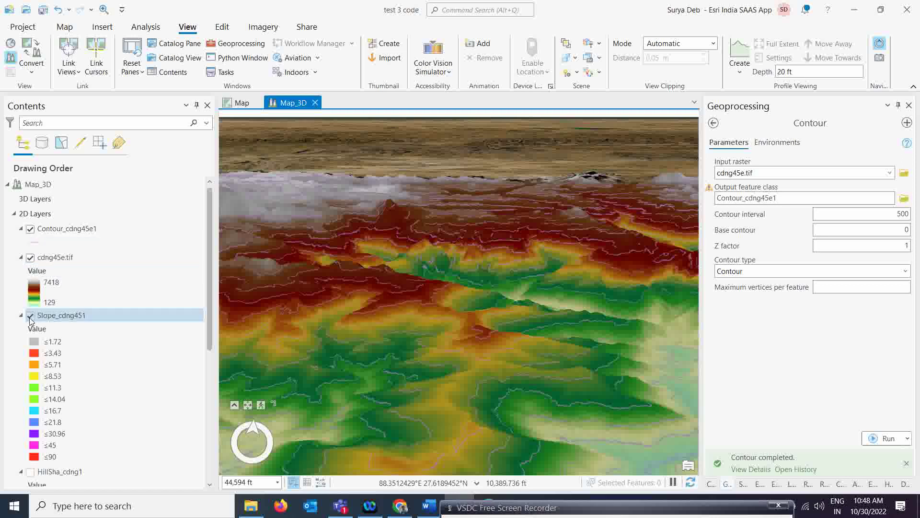
left_click(30, 258)
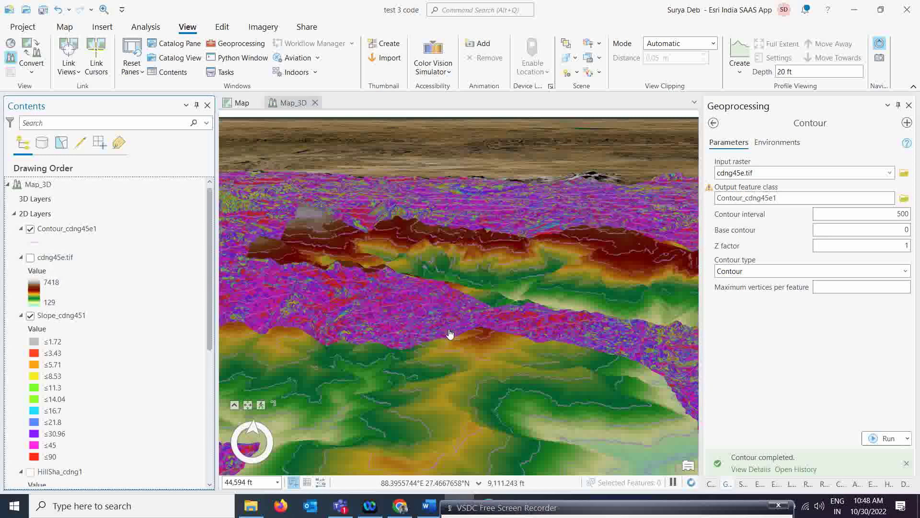
scroll(431, 364, "up", 2)
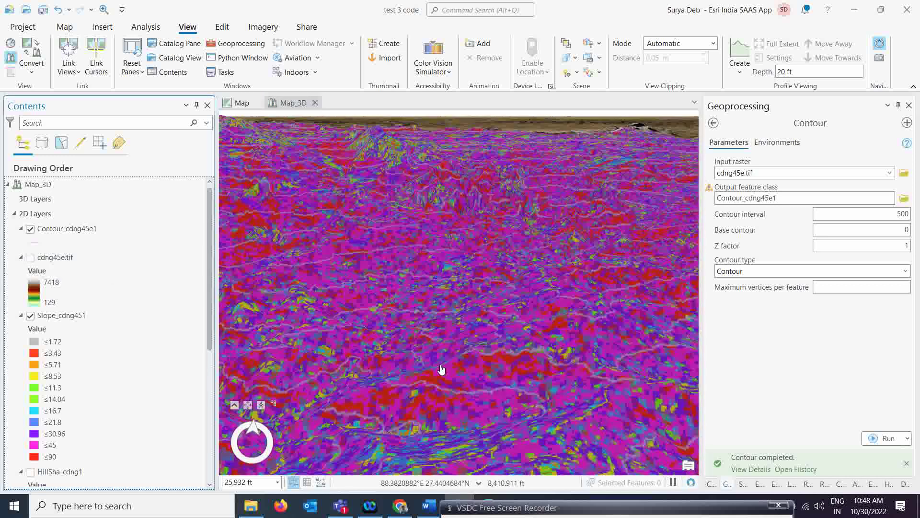
scroll(441, 369, "up", 3)
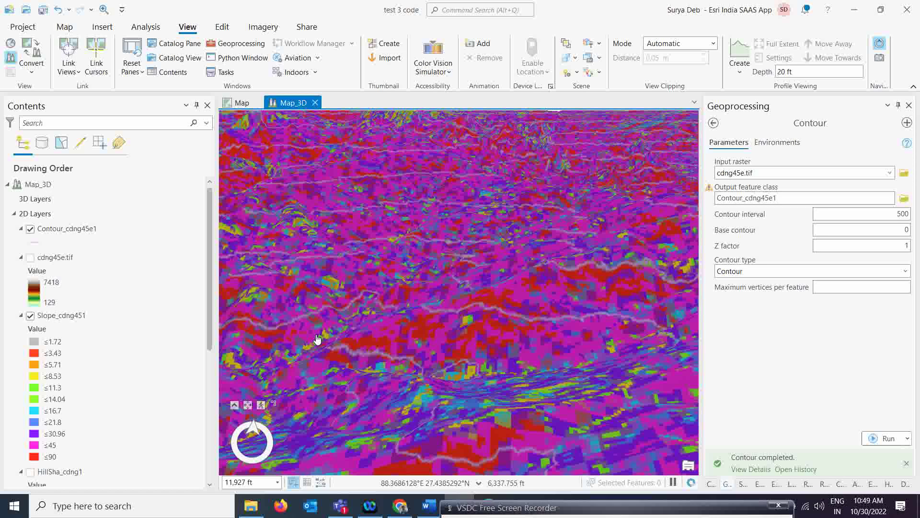
left_click(48, 388)
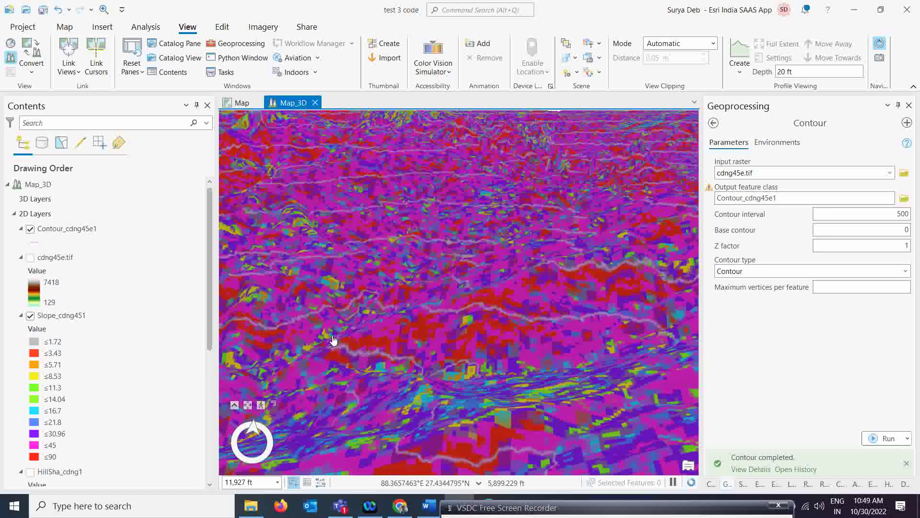
left_click_drag(333, 338, 503, 314)
scroll(522, 325, "up", 2)
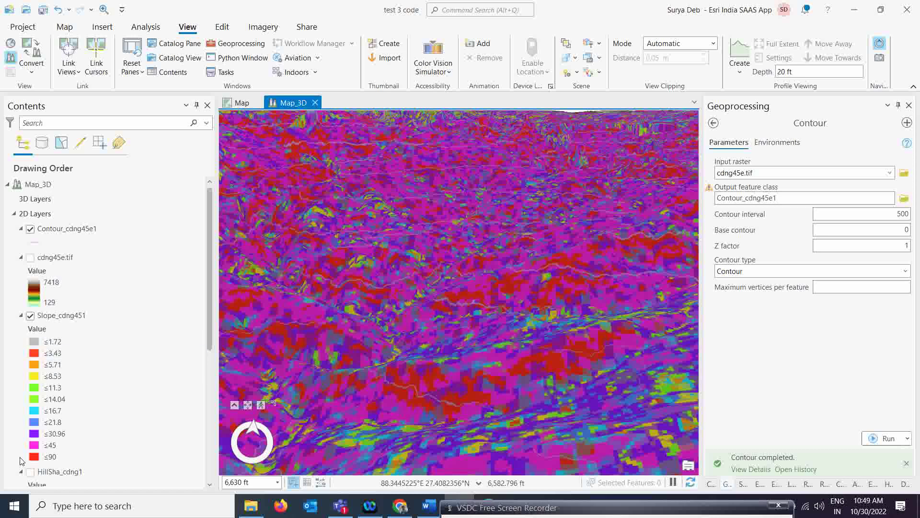
Step: Show the HillSha_cdng1 layer in place of Slope_cdng451 in the 3D scene and inspect the hillshade with its contours
left_click(30, 473)
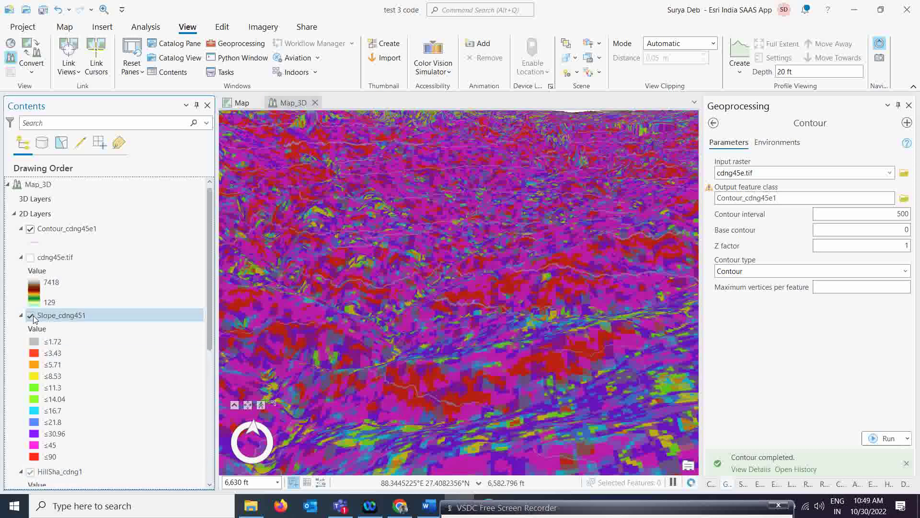
left_click(31, 315)
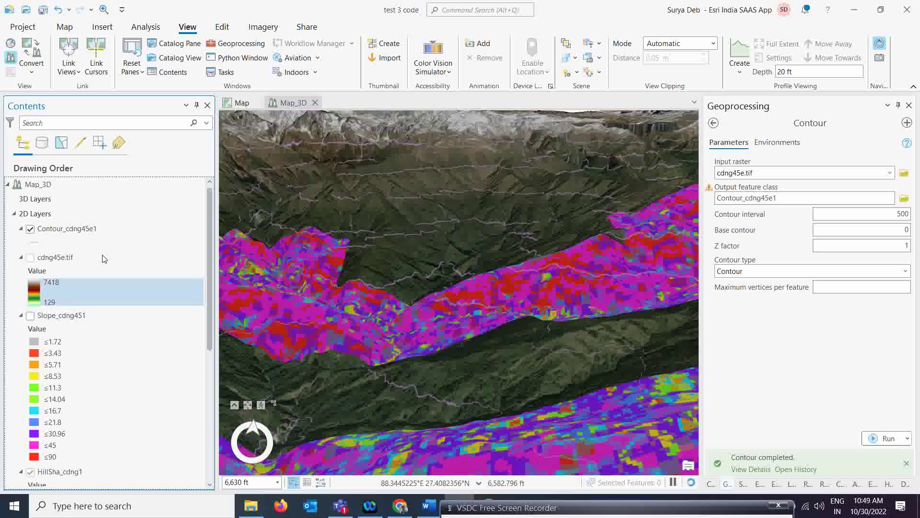
left_click(77, 258)
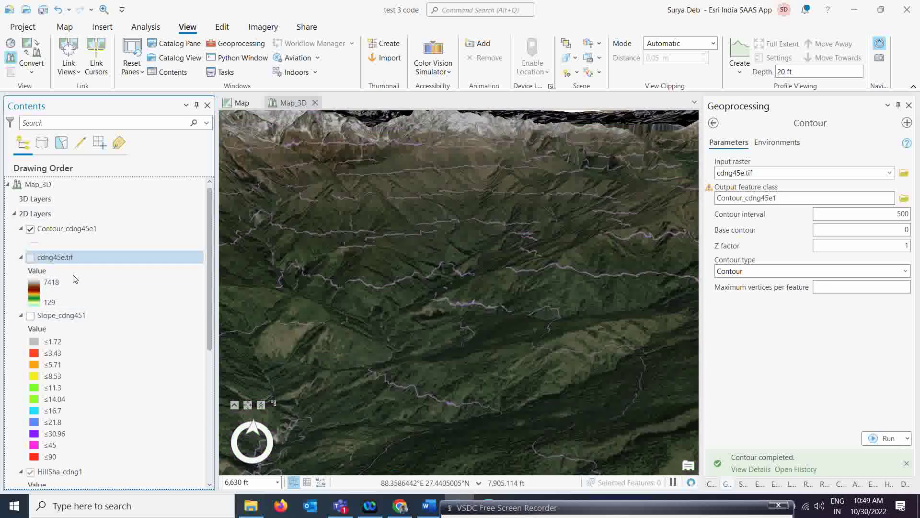
left_click(75, 279)
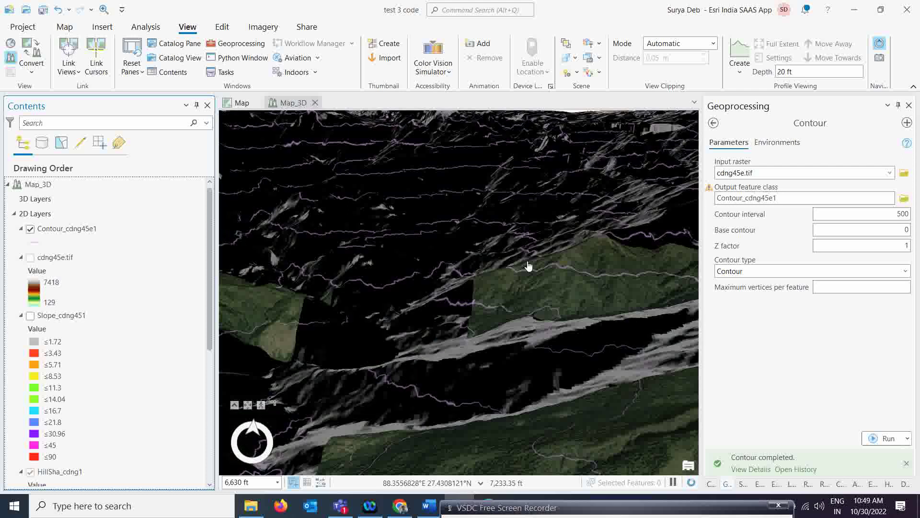
scroll(552, 290, "down", 3)
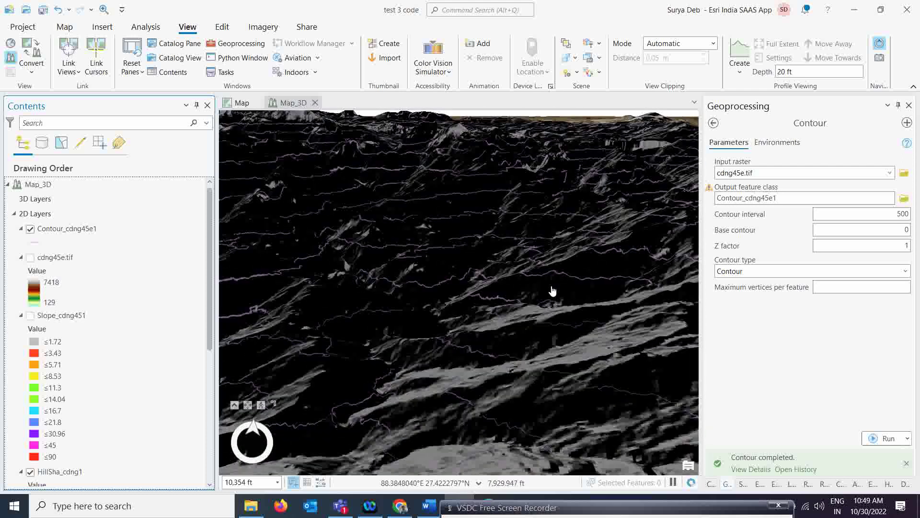
left_click_drag(482, 297, 551, 283)
scroll(534, 273, "down", 2)
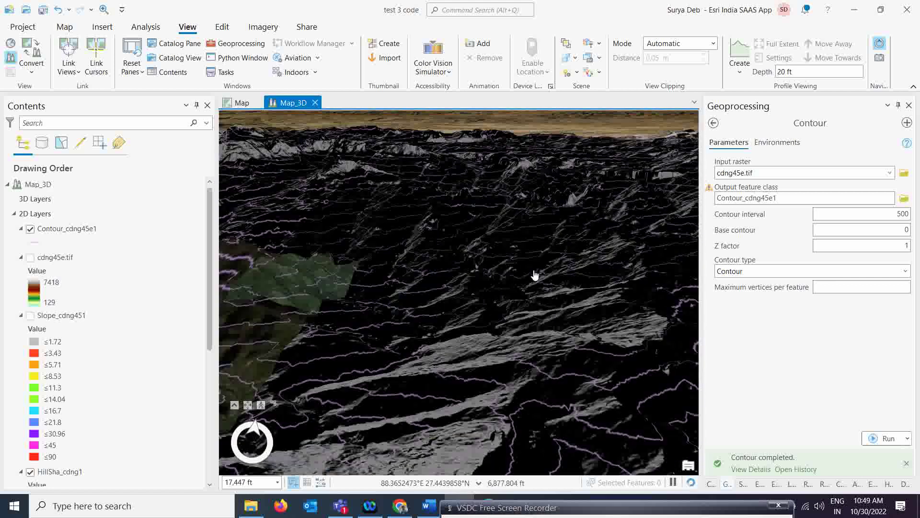
left_click_drag(480, 284, 575, 273)
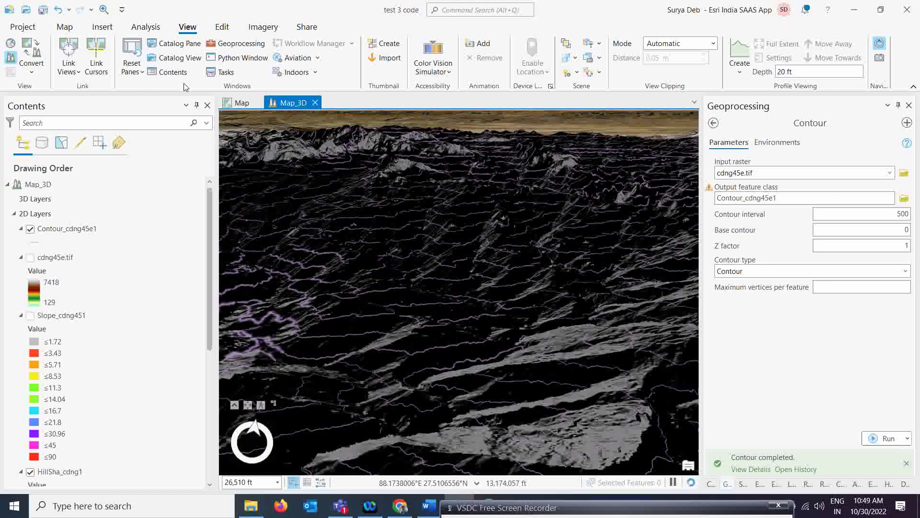
Step: Add LC08_L1TP_139041_20171217_20171224_01_T1_MTL.txt from the sikim_satellite_image folder in D:\Arc_gis_Training Data to the 3D scene
left_click(68, 32)
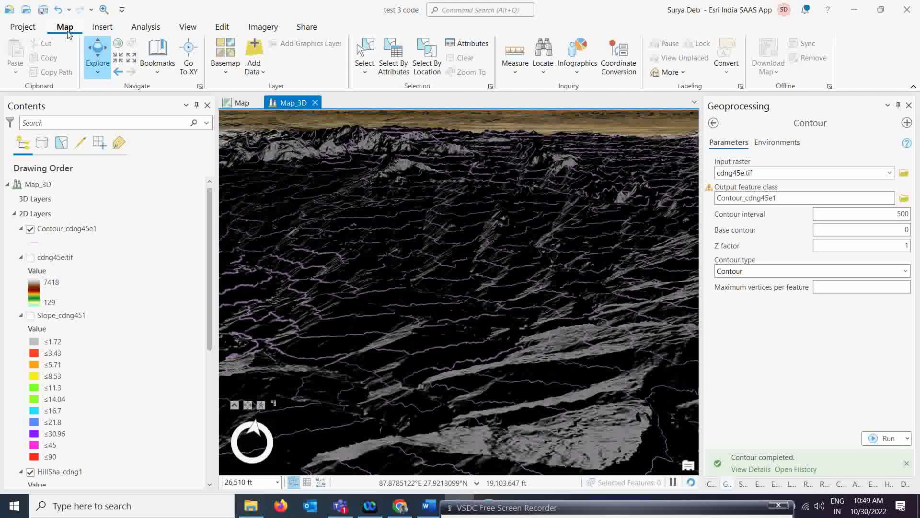
left_click(257, 72)
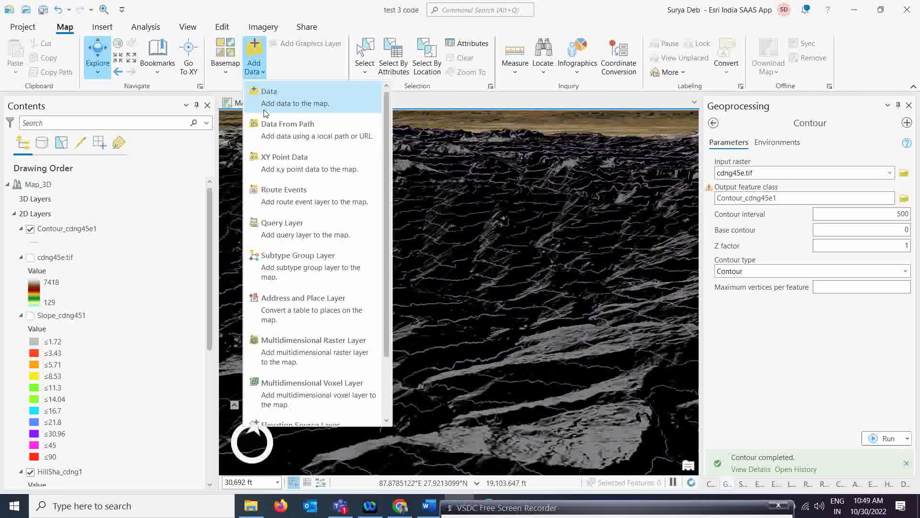
left_click(257, 91)
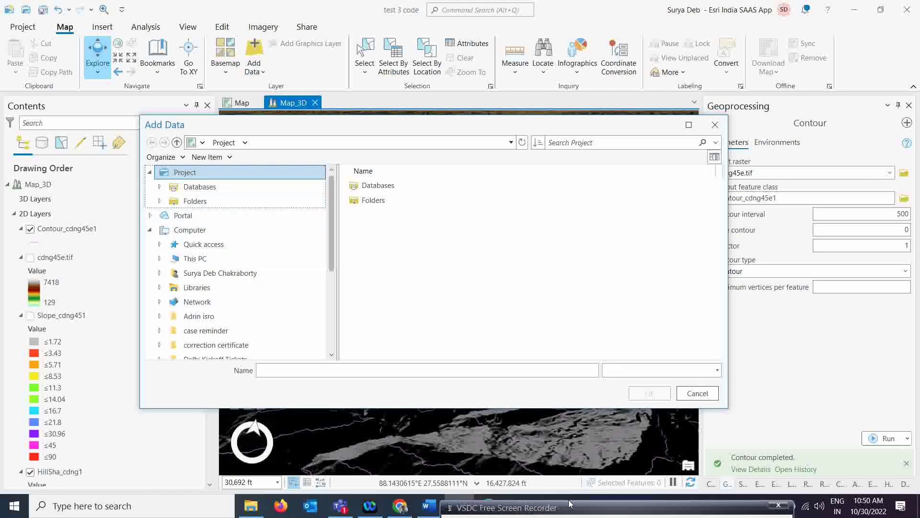
left_click_drag(555, 514, 541, 510)
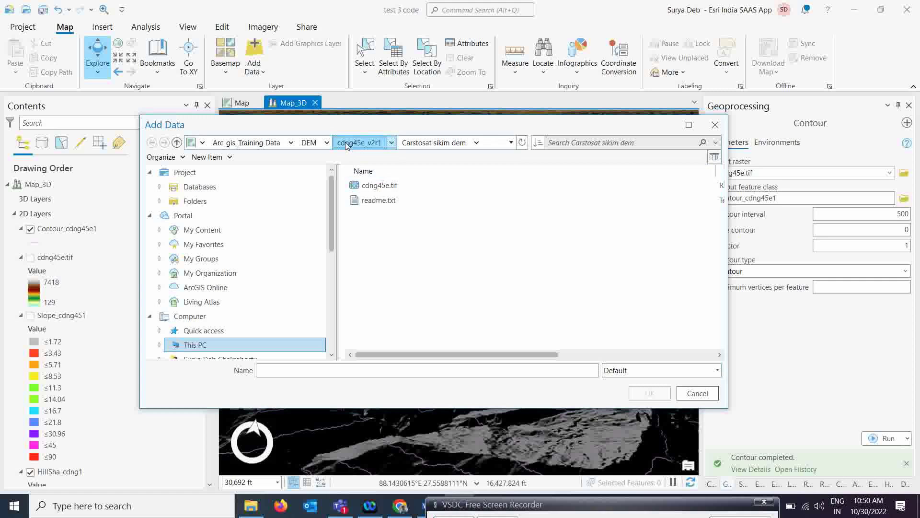
left_click(364, 142)
double_click(364, 188)
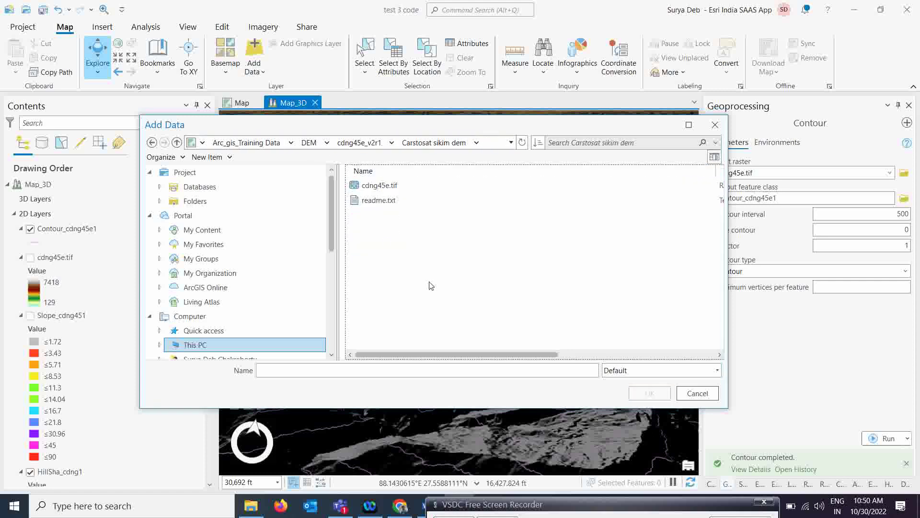
left_click(359, 143)
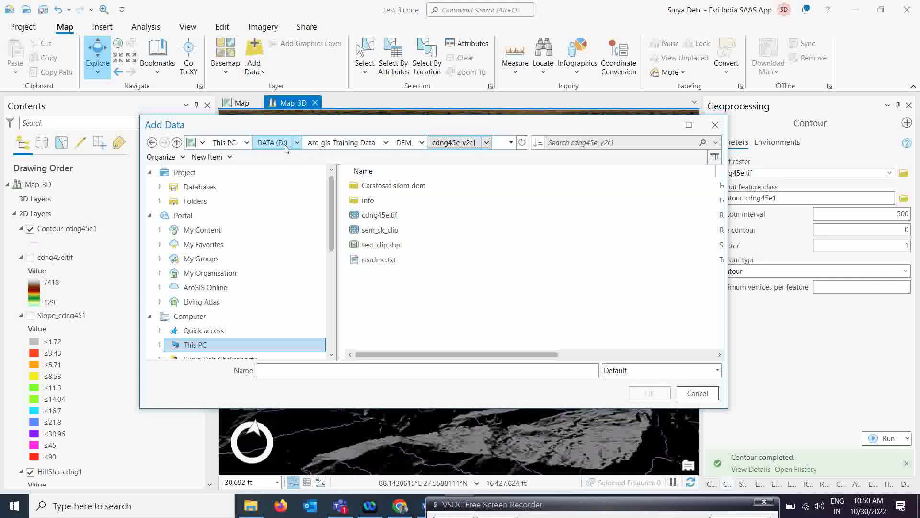
left_click(341, 143)
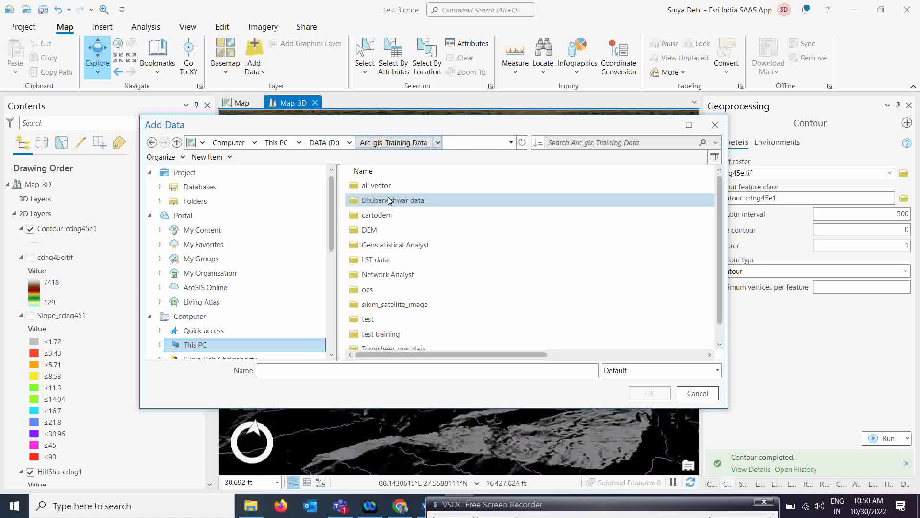
double_click(403, 304)
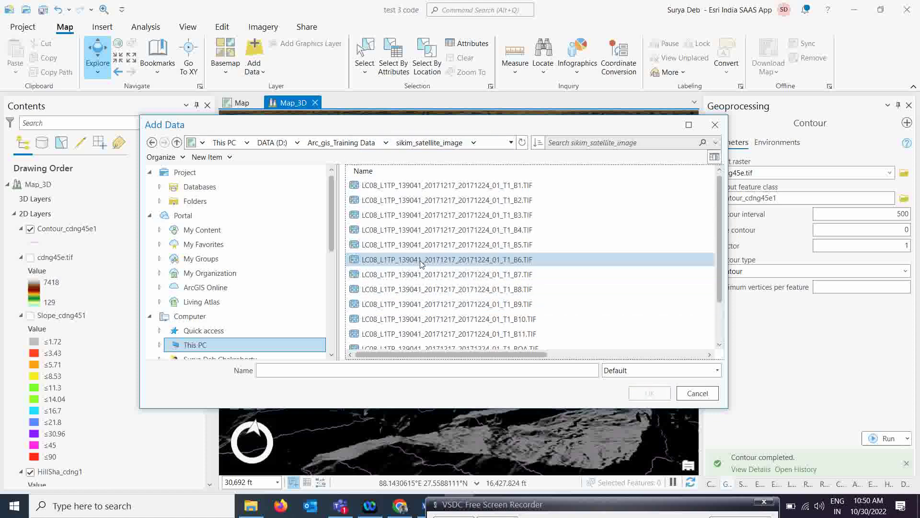
scroll(420, 263, "down", 1)
left_click(402, 318)
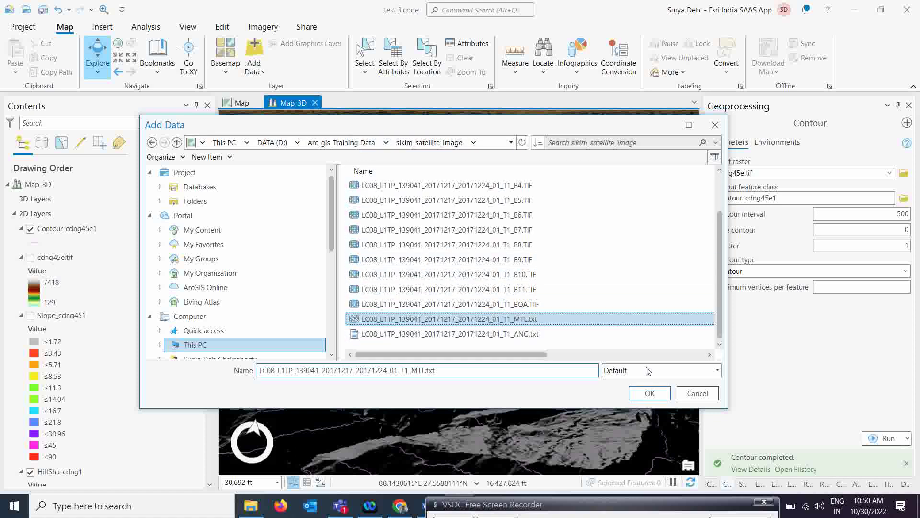
left_click(650, 394)
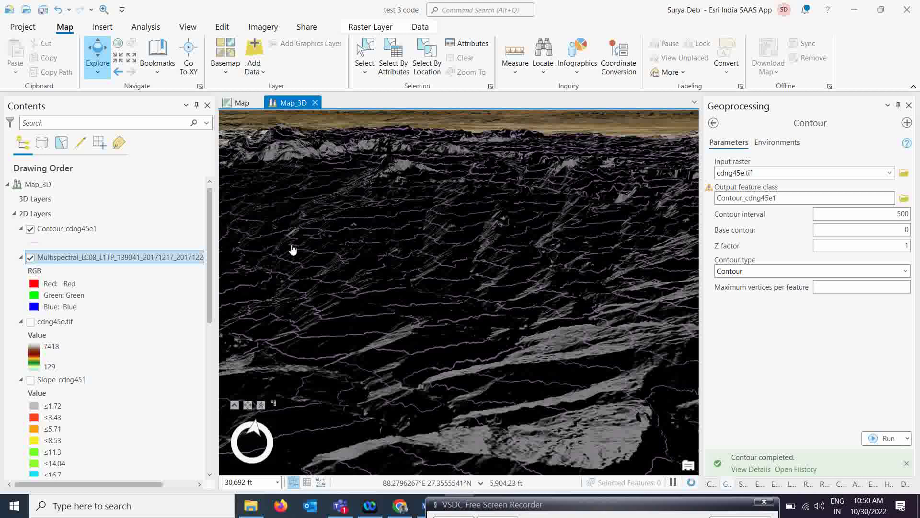
Step: Hide the Contour_cdng45e1 layer and inspect the Landsat multispectral imagery on its own over the 3D terrain
scroll(501, 312, "down", 3)
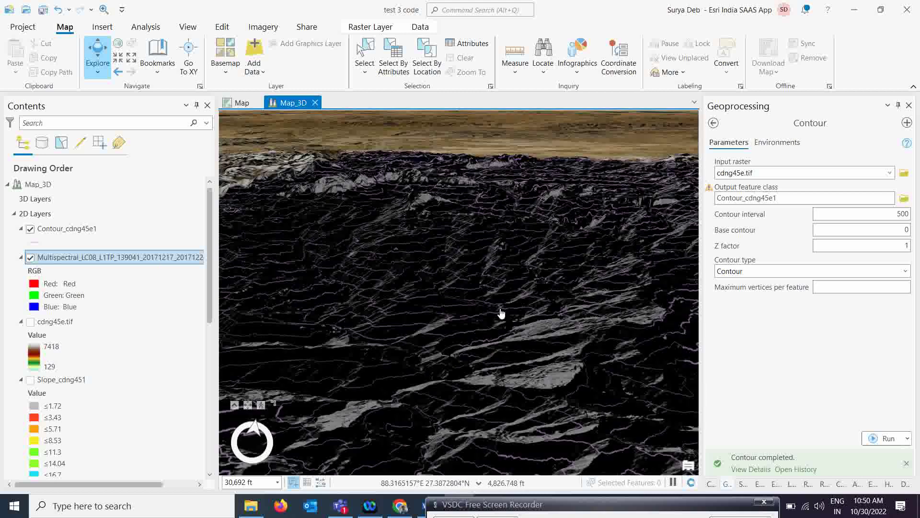
scroll(500, 312, "down", 1)
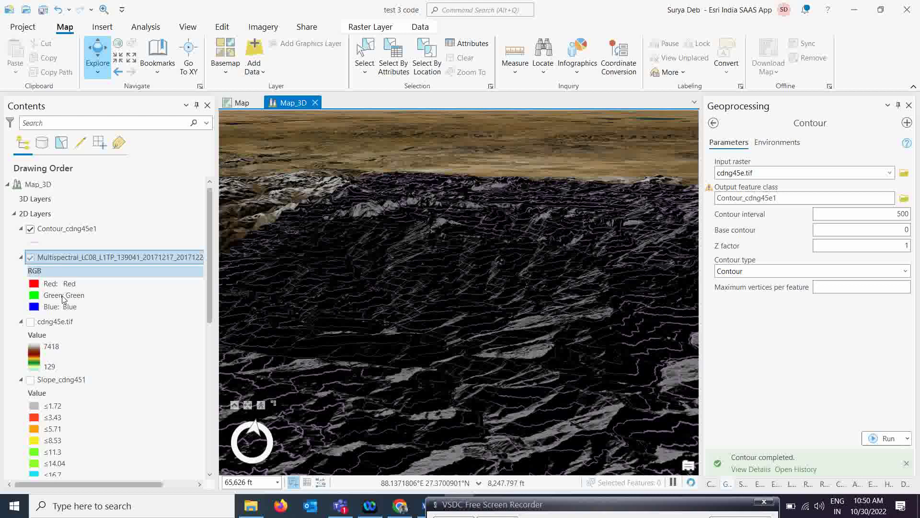
left_click(30, 228)
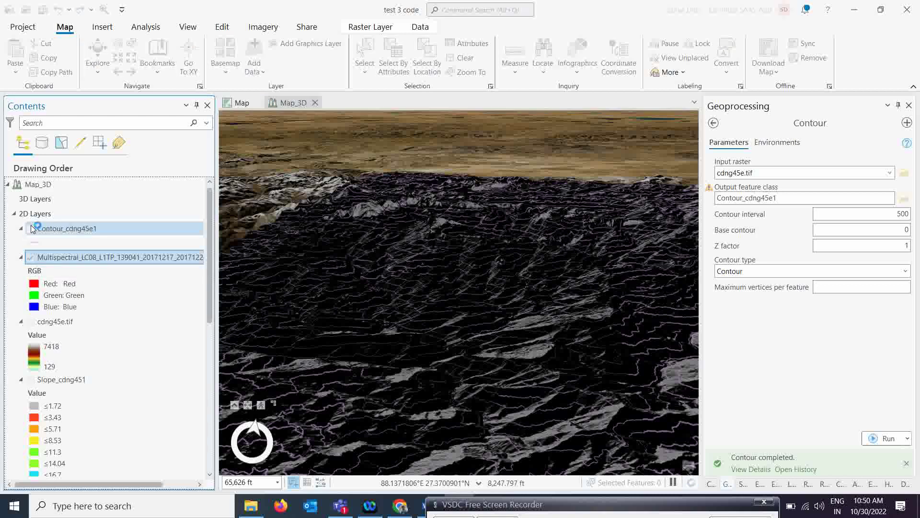
mouse_move(446, 506)
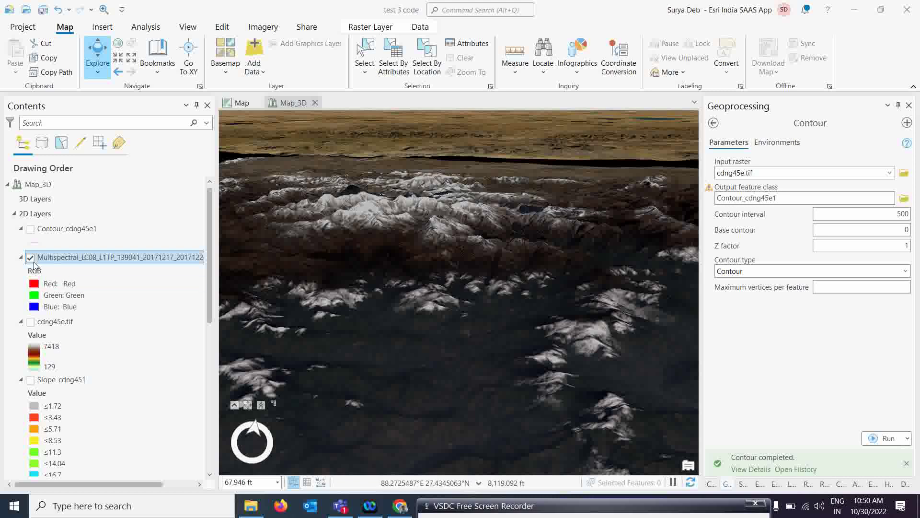
Step: Show the Contour_cdng45e1 layer again and examine the contours over the Landsat imagery from closer, rotated views
left_click(30, 229)
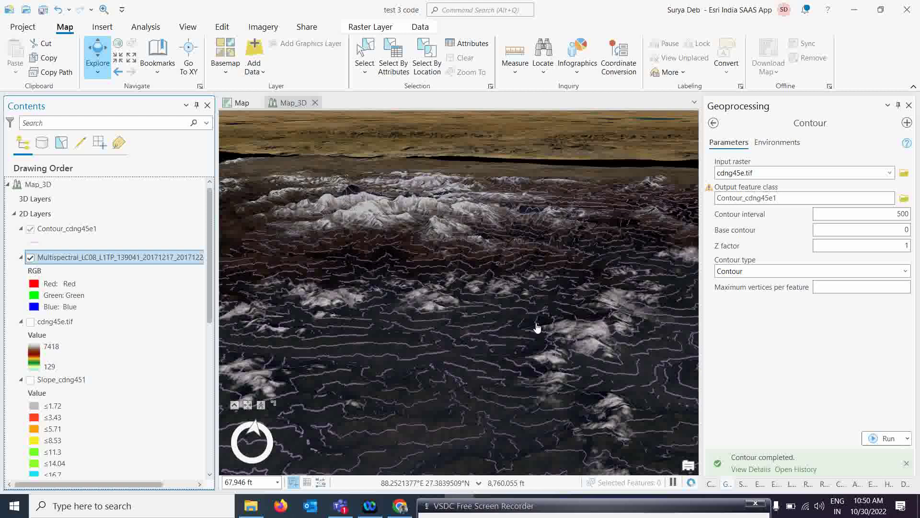
scroll(505, 323, "down", 2)
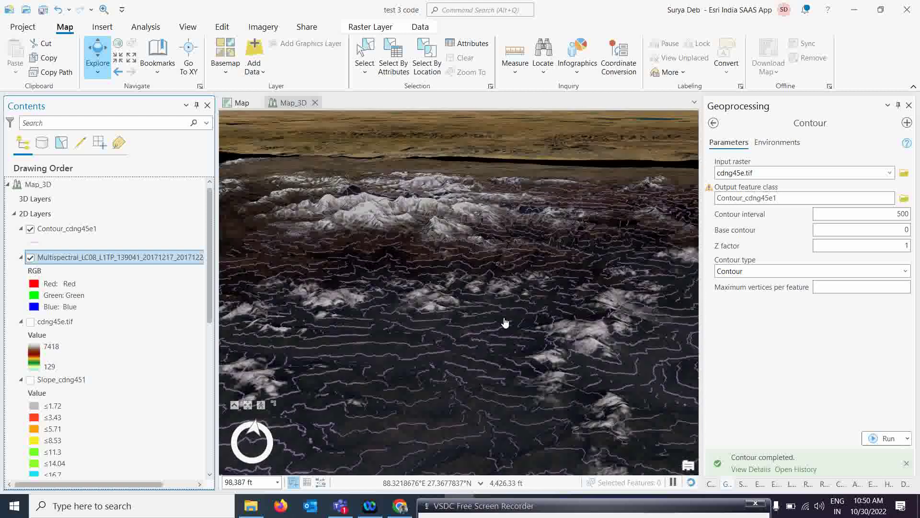
scroll(505, 323, "up", 2)
left_click_drag(524, 334, 462, 306)
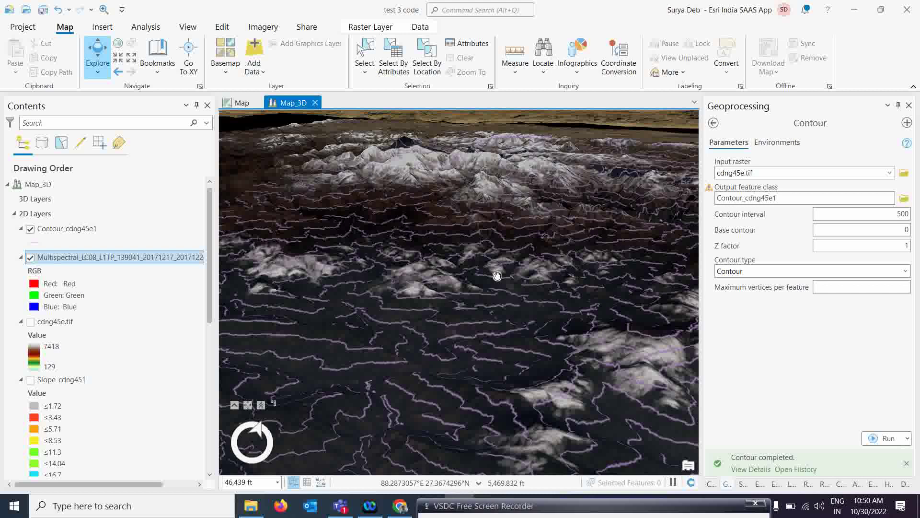
left_click_drag(497, 275, 463, 264)
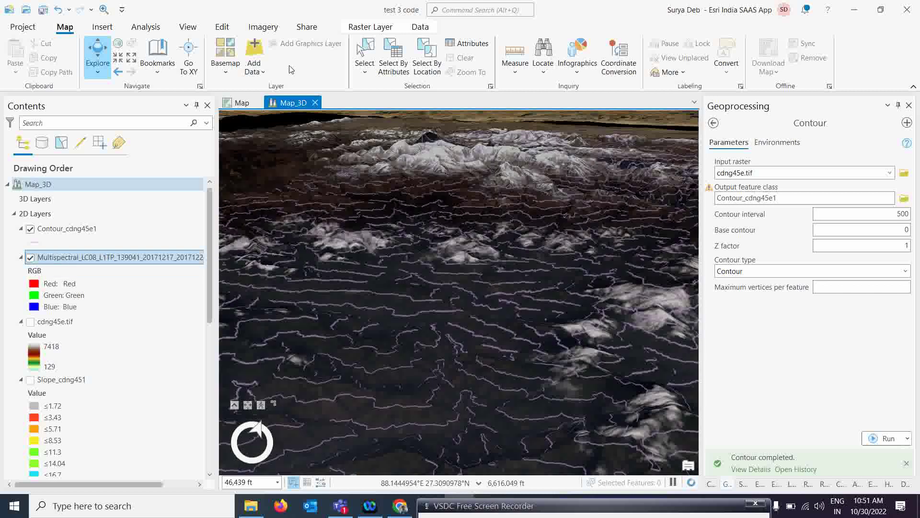
Step: Change the Landsat multispectral layer's band combination to NearInfrared as red, Red as green and Green as blue
left_click(369, 28)
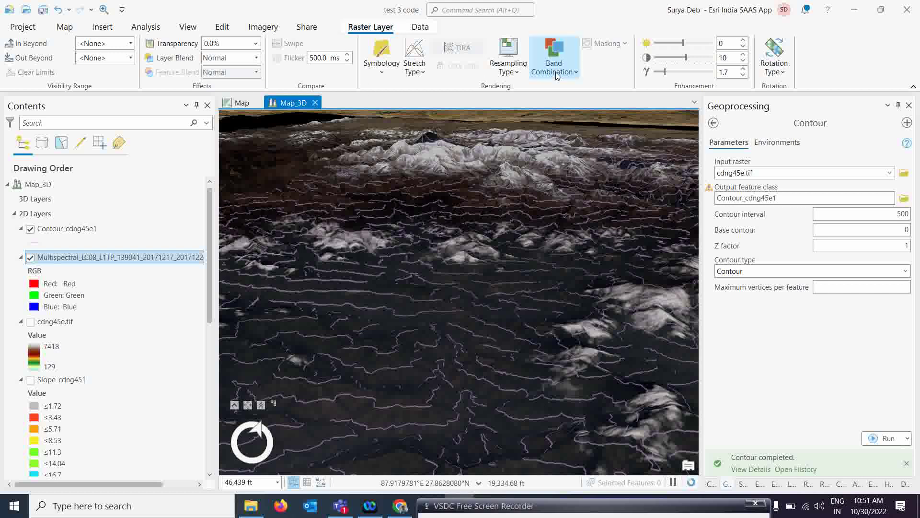
left_click(558, 77)
left_click(589, 155)
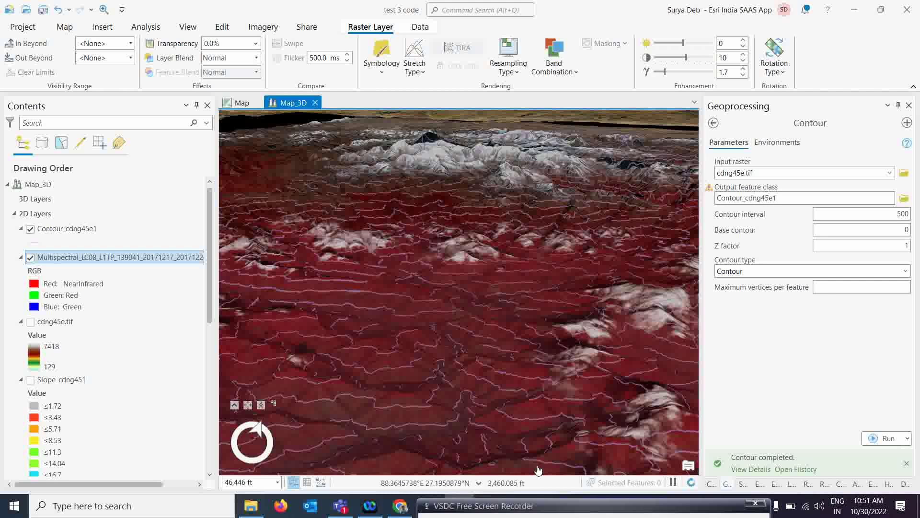
left_click_drag(522, 508, 473, 499)
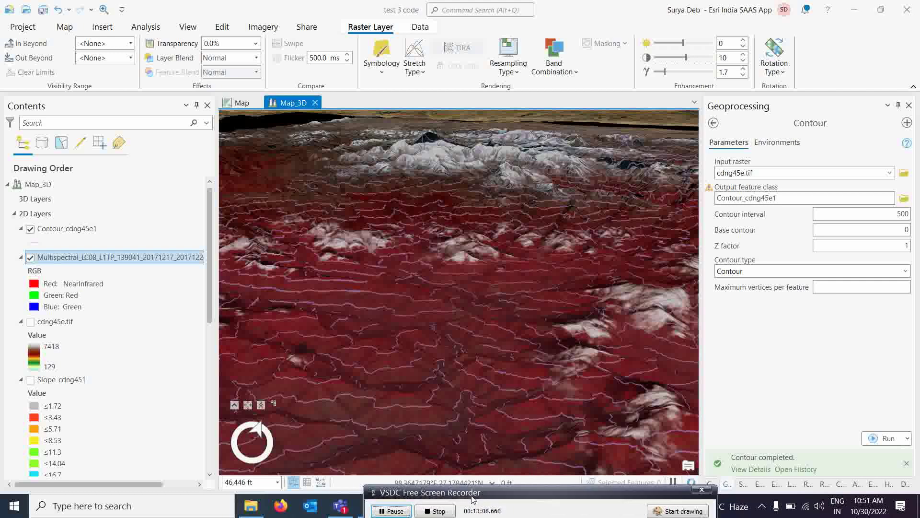